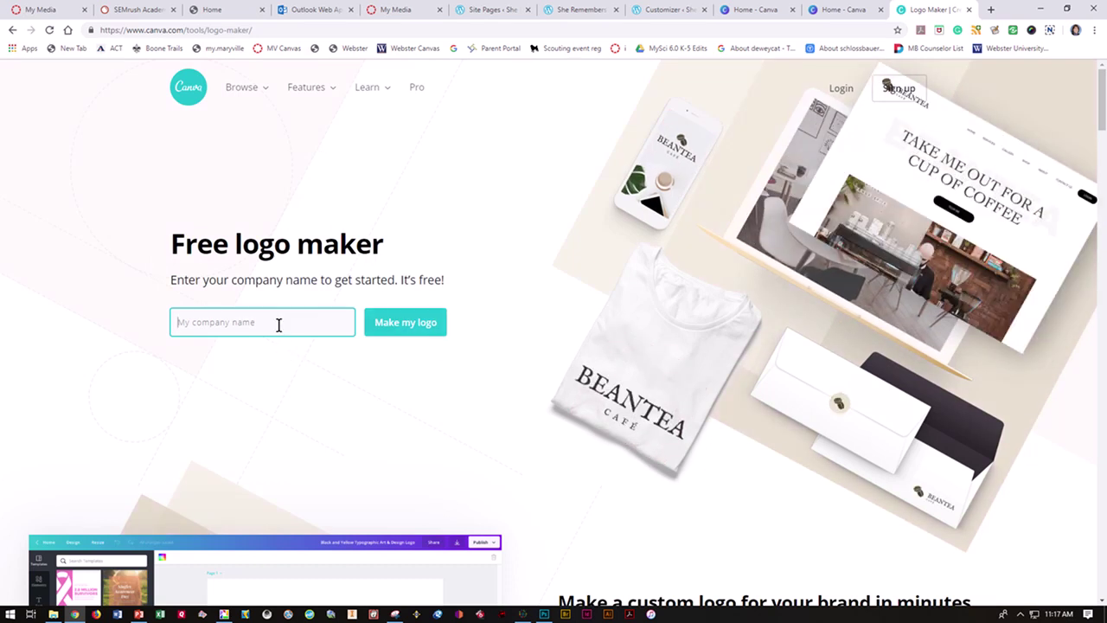
- Enter 'She Remembers Pearl Harbor' as the company name and generate logos
type("She ")
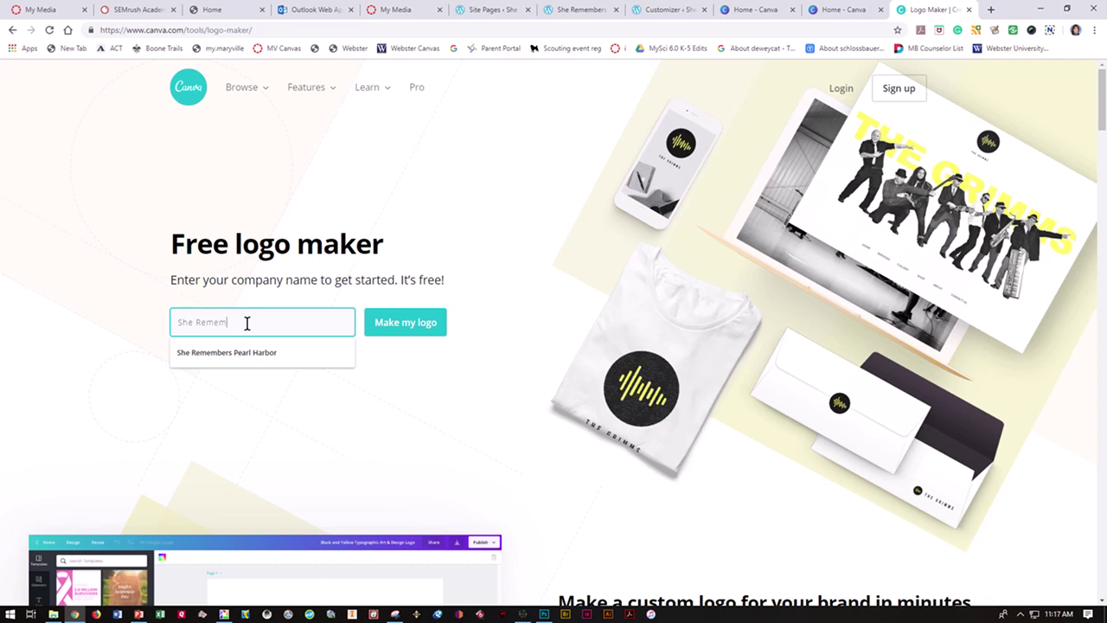
type("Remeber")
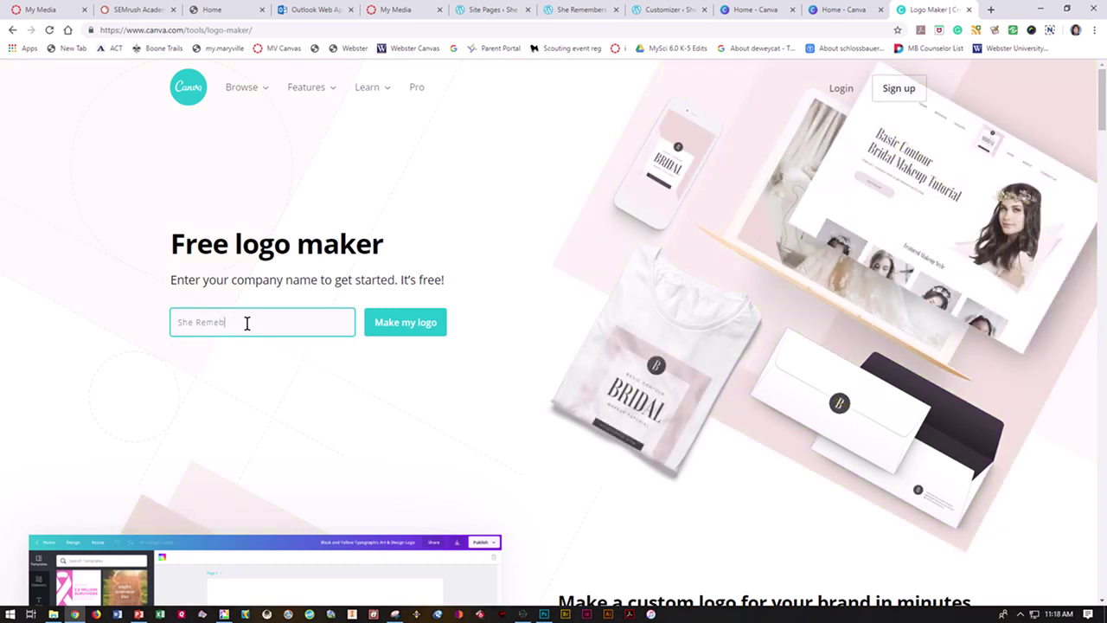
key("BackSpace")
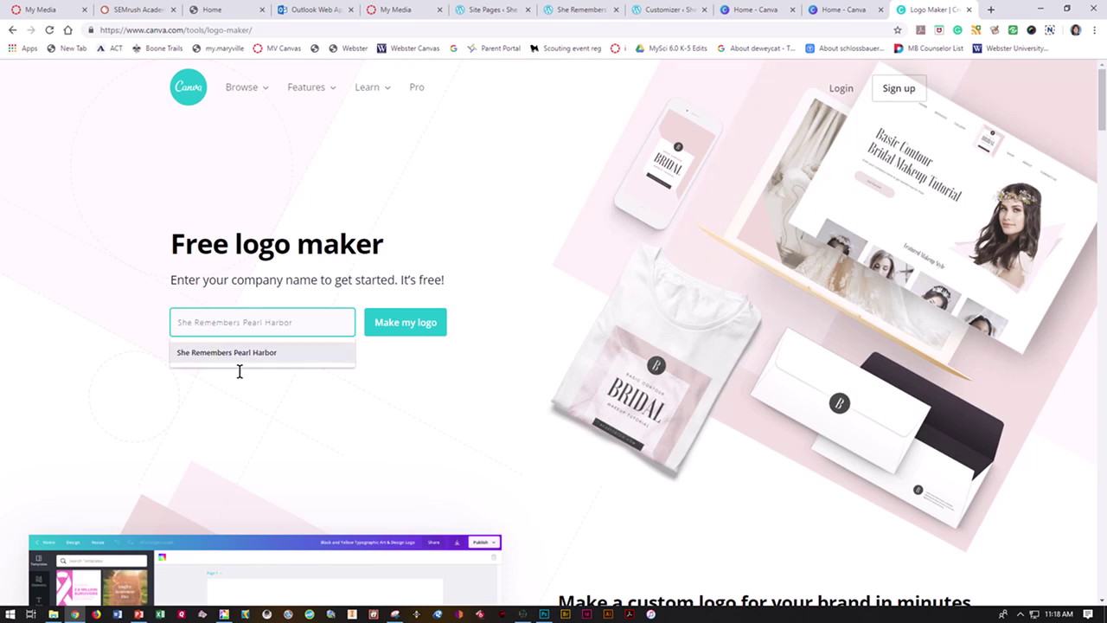
type("m")
left_click(247, 352)
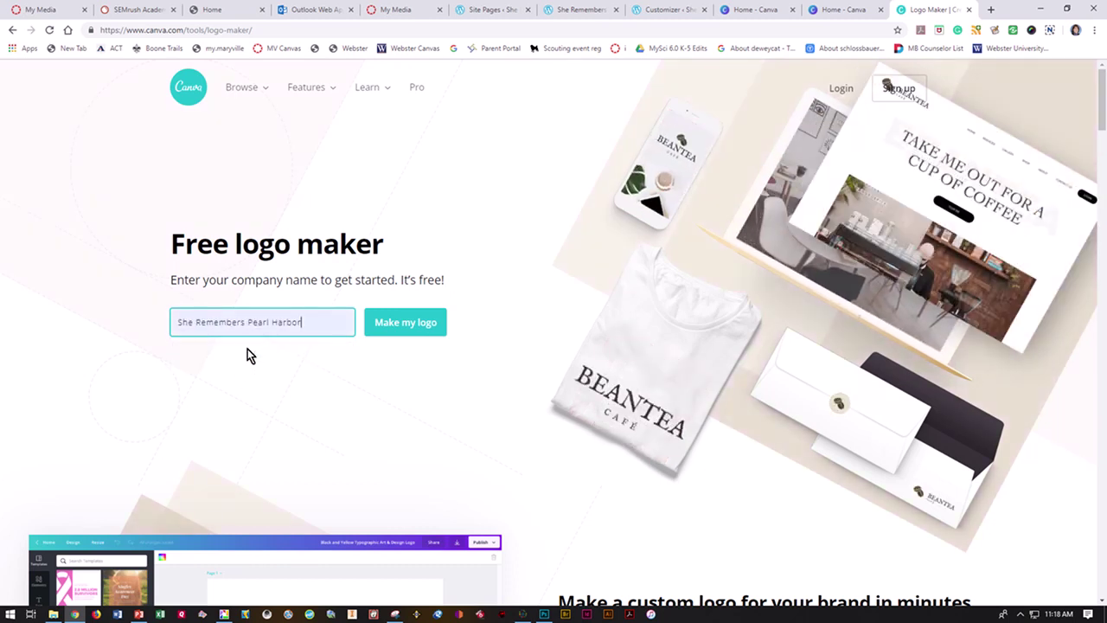
left_click(416, 323)
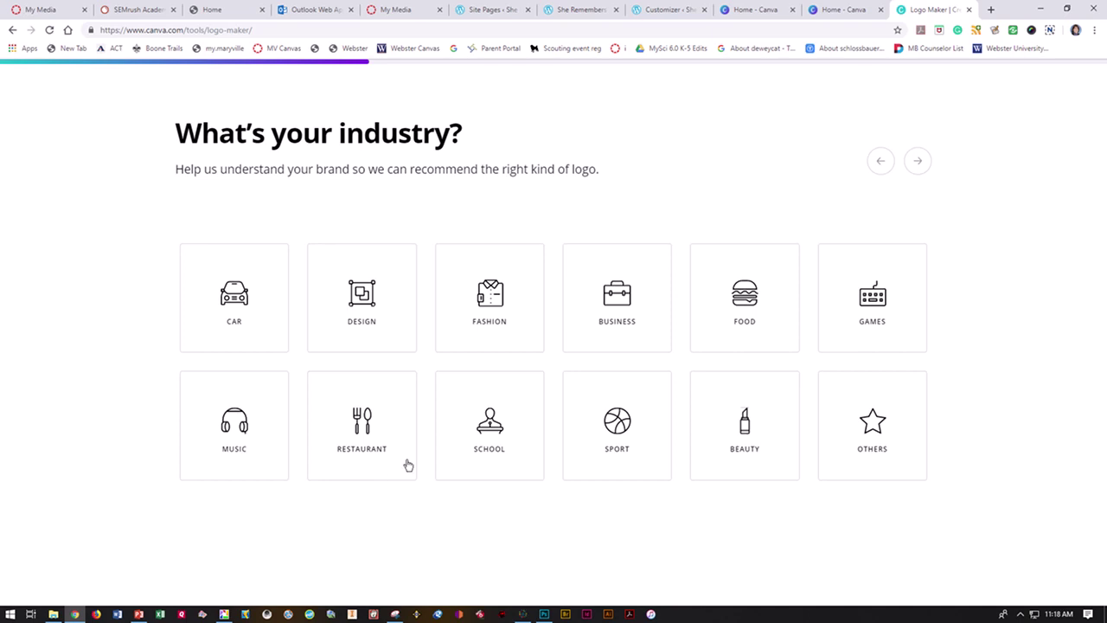
- Choose Others as the industry and favourite Stellar Horse Co., Garner, St. Jona's Church and The Dove Grove logos
left_click(882, 421)
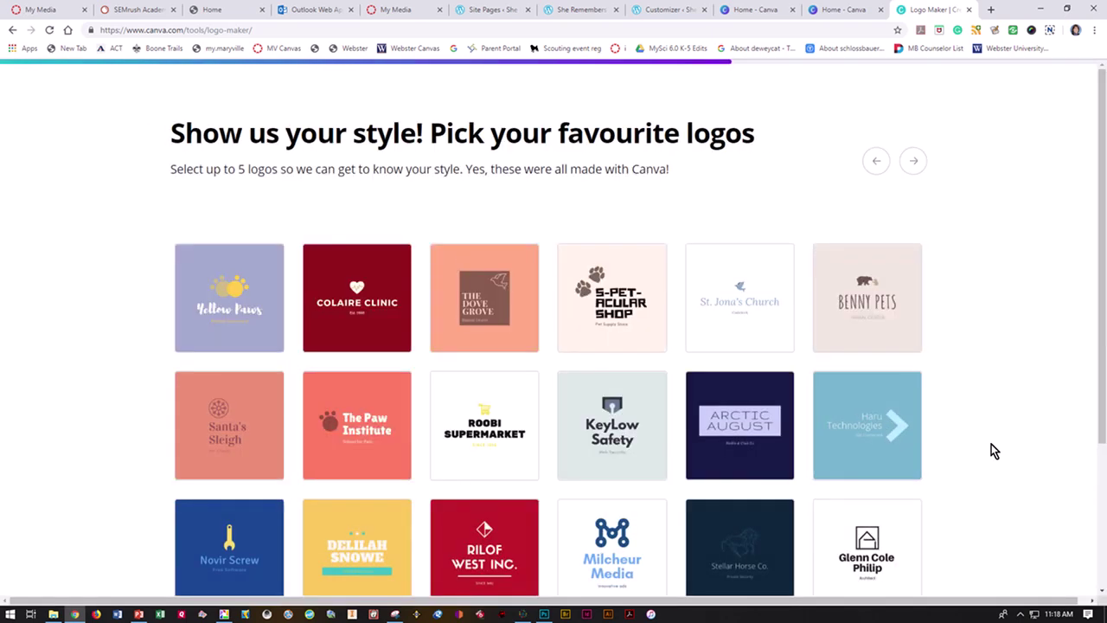
scroll(992, 444, "down", 1)
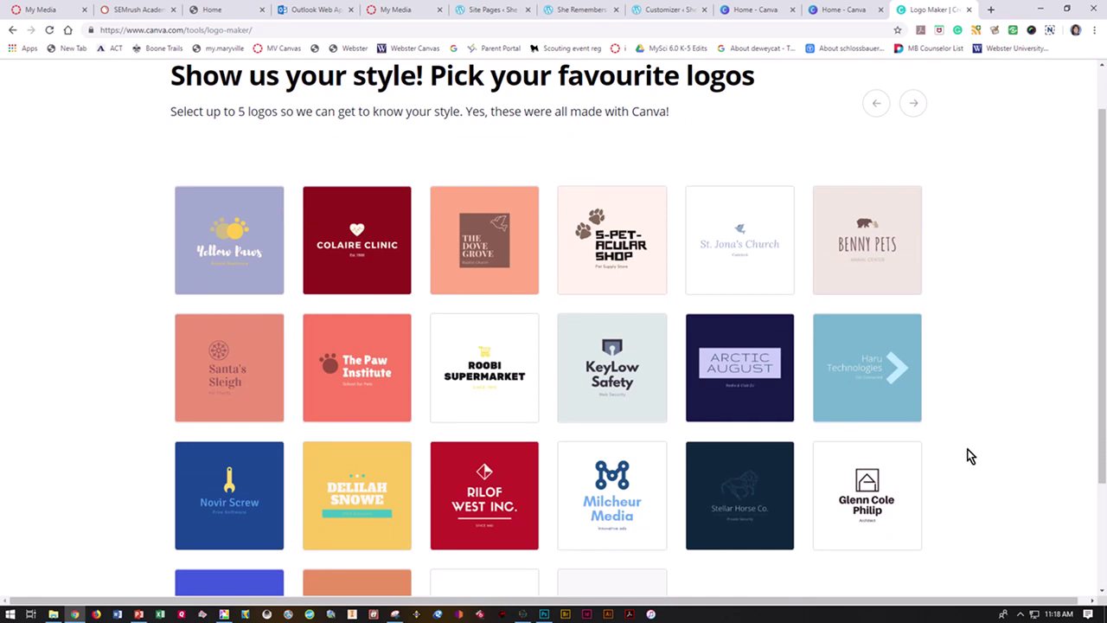
scroll(970, 448, "down", 1)
left_click(781, 441)
left_click(595, 558)
left_click(733, 202)
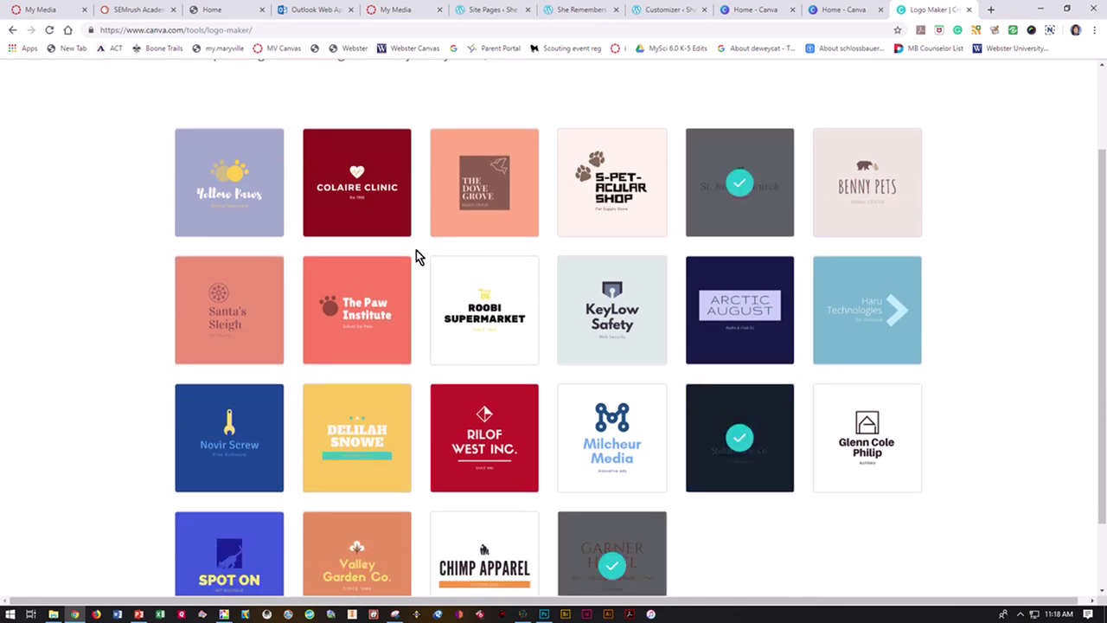
left_click(468, 207)
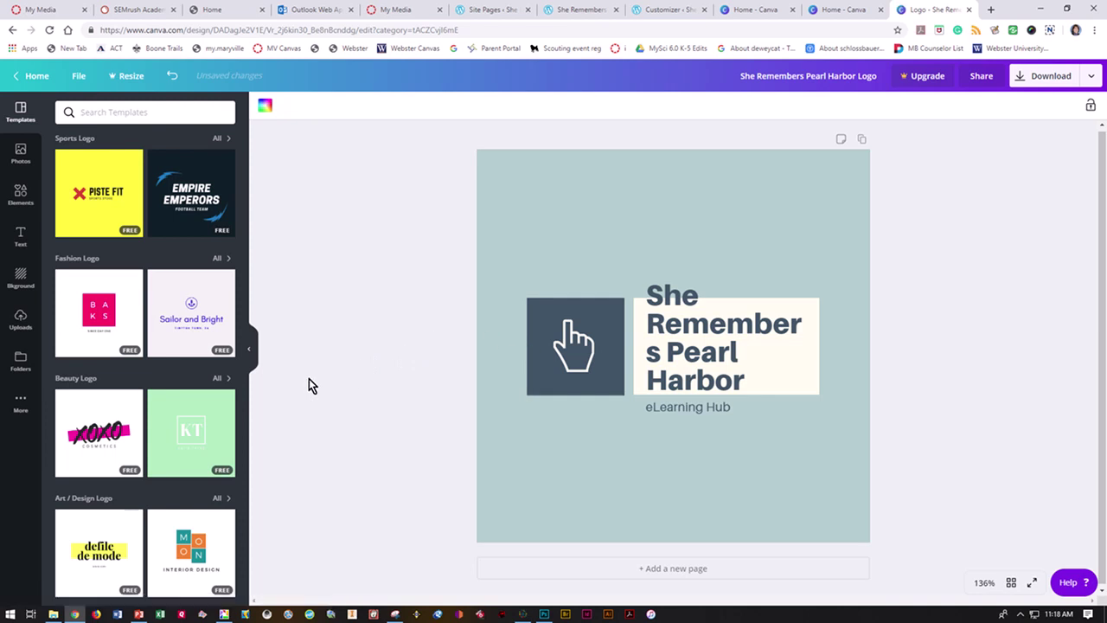
- Apply the Group Strides template from Games / Recreation Logo templates, then clear the template search
scroll(208, 376, "down", 8)
scroll(208, 381, "down", 5)
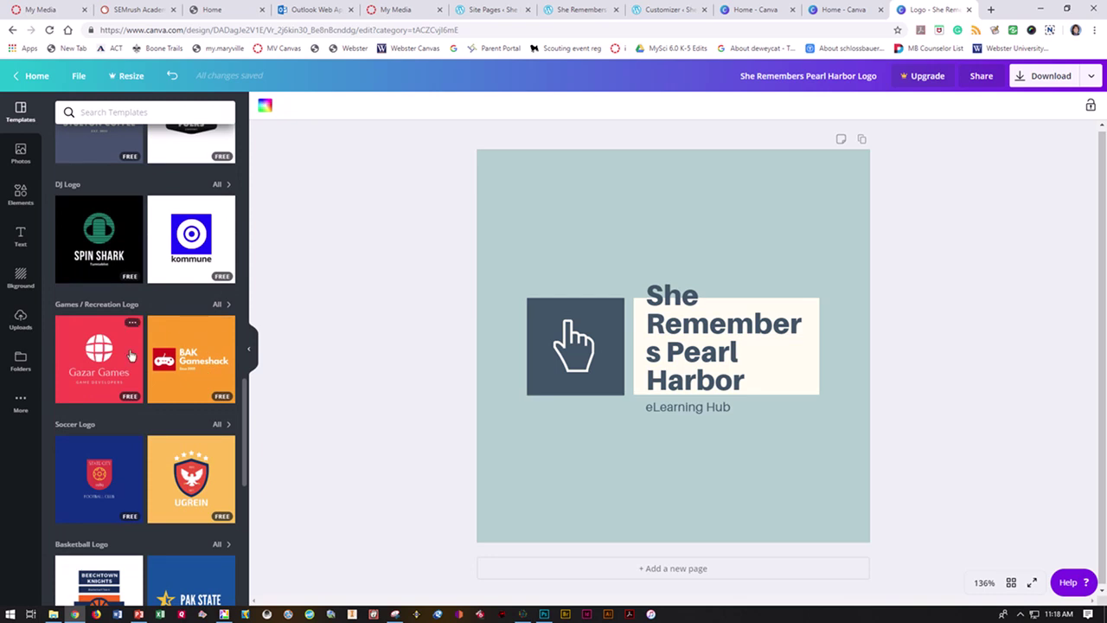
left_click(219, 308)
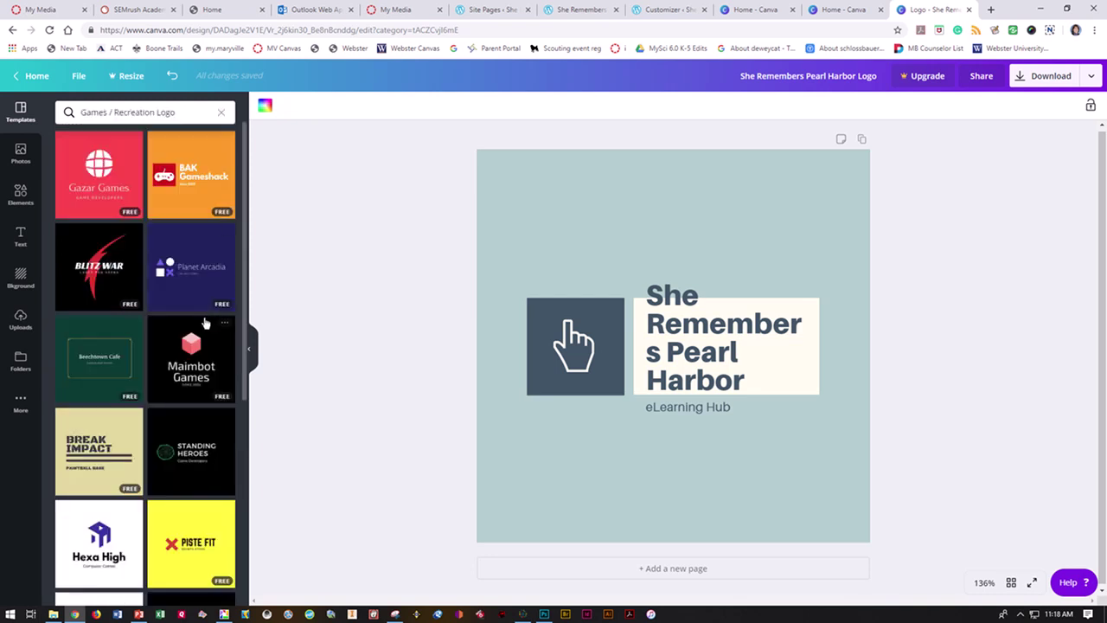
scroll(206, 323, "down", 3)
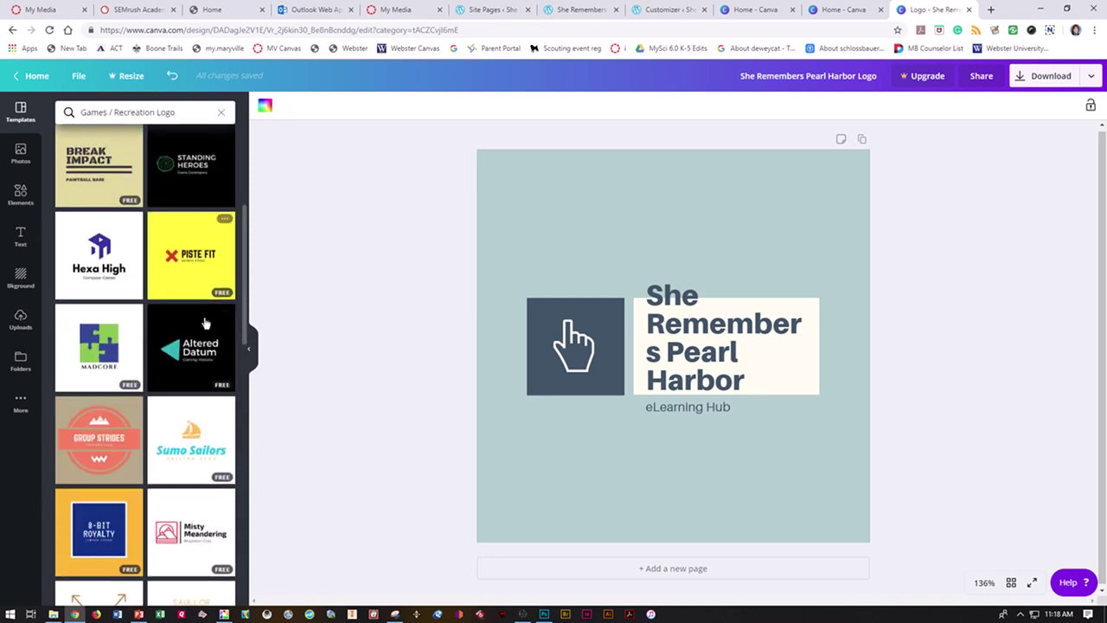
left_click(120, 436)
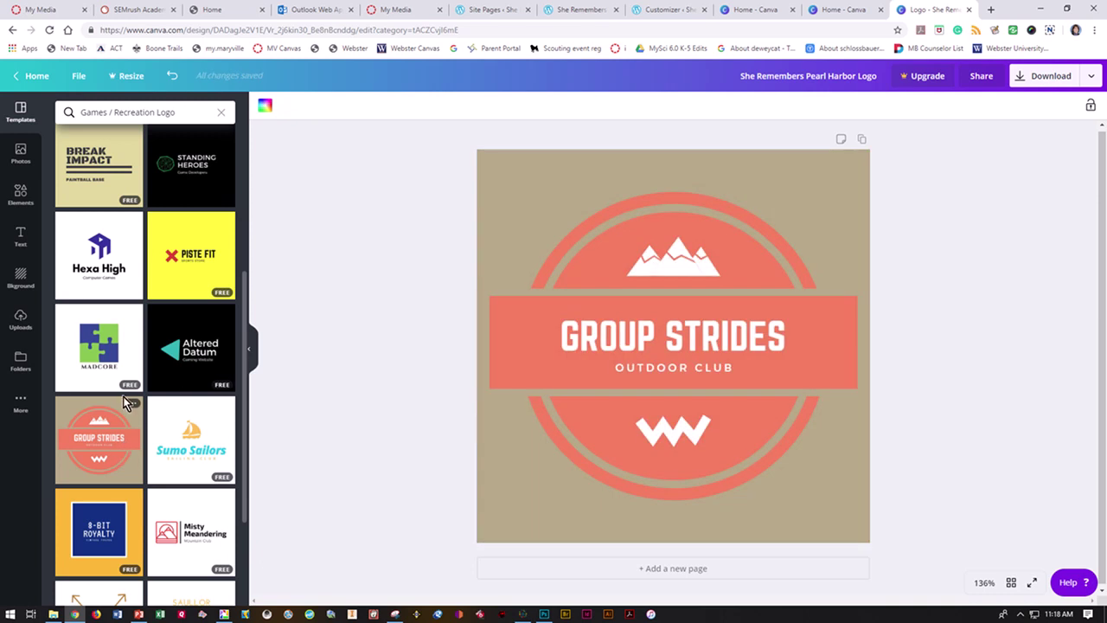
scroll(126, 403, "up", 3)
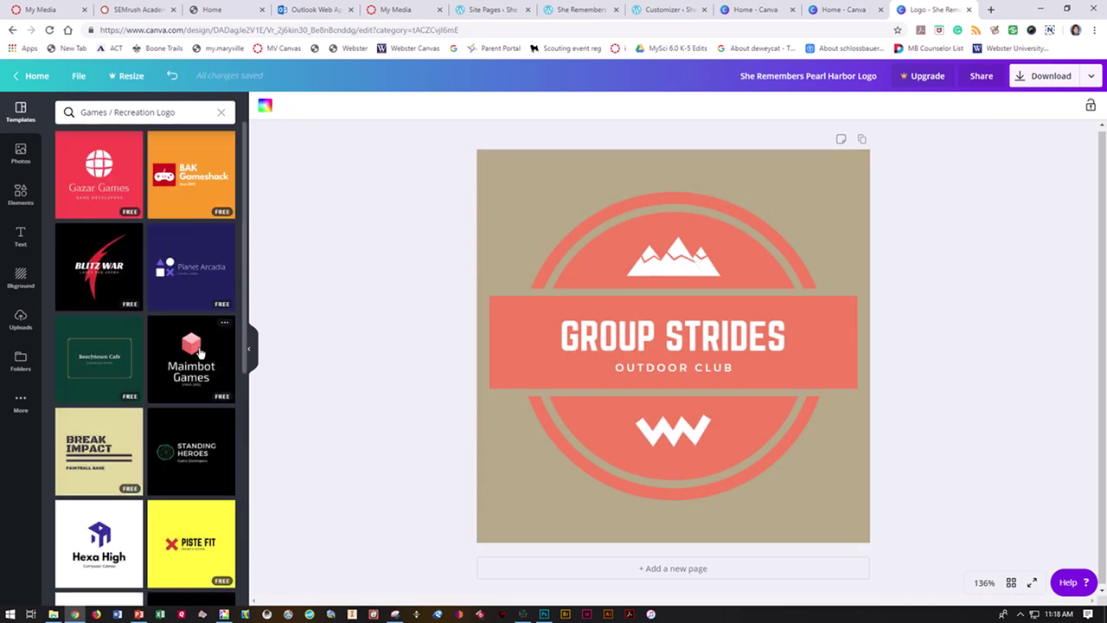
left_click(219, 114)
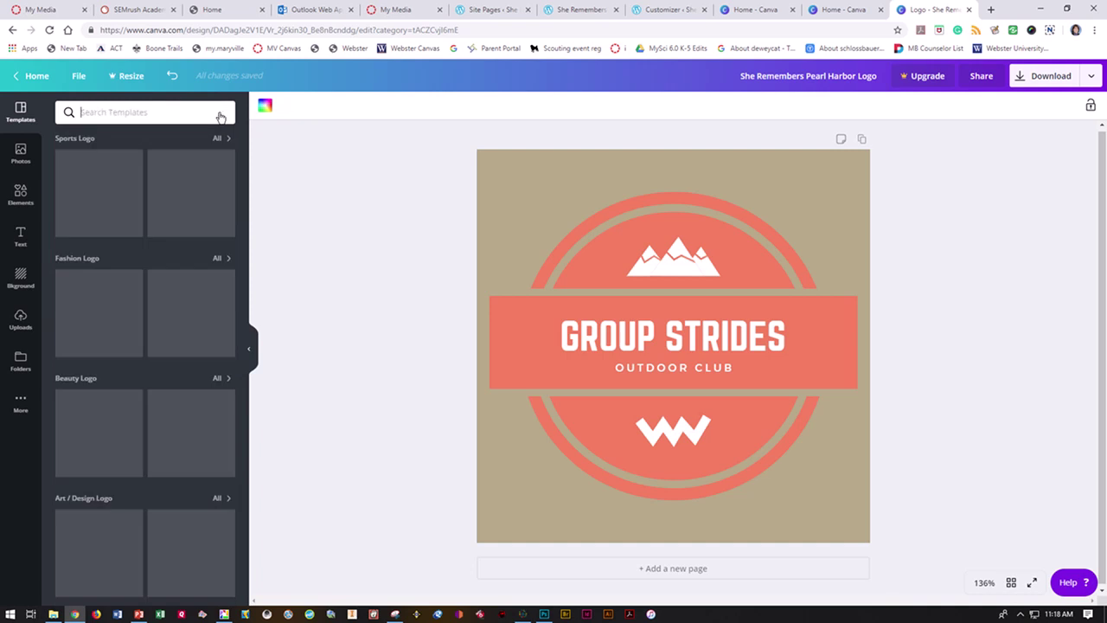
scroll(216, 373, "down", 8)
scroll(216, 373, "down", 7)
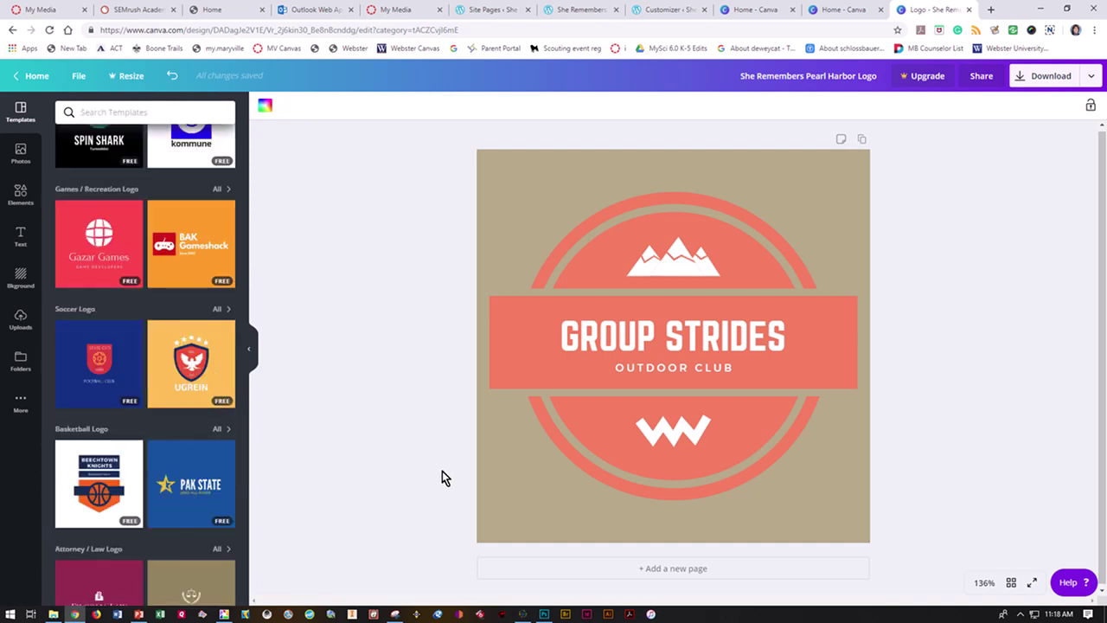
scroll(199, 480, "down", 3)
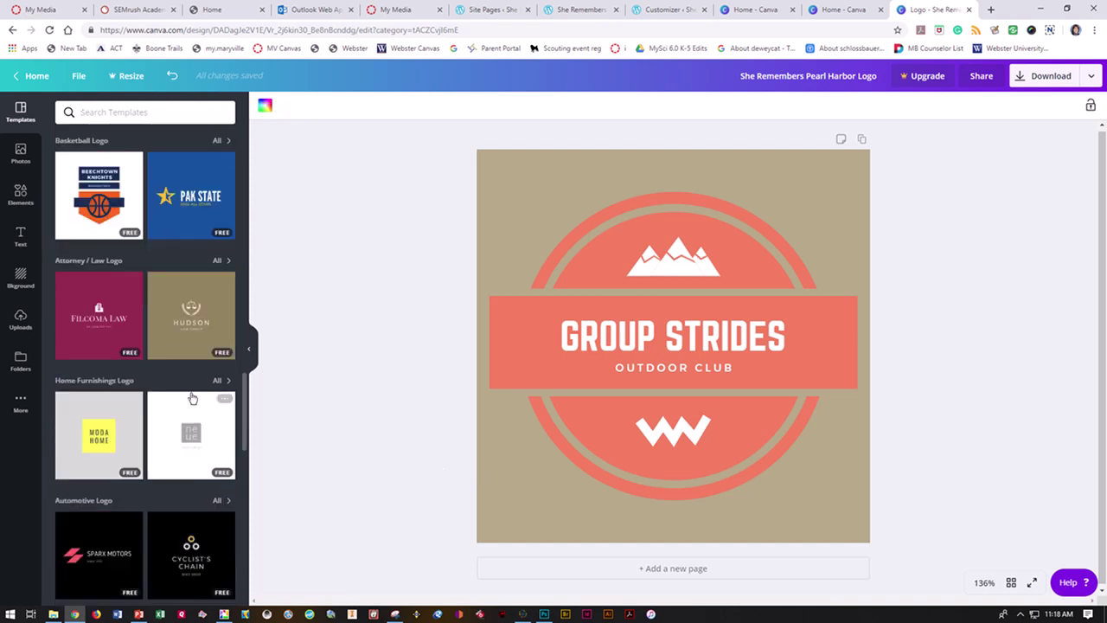
- Apply the Hudson Law Group template and delete its laurel wreath and scales emblem
left_click(190, 315)
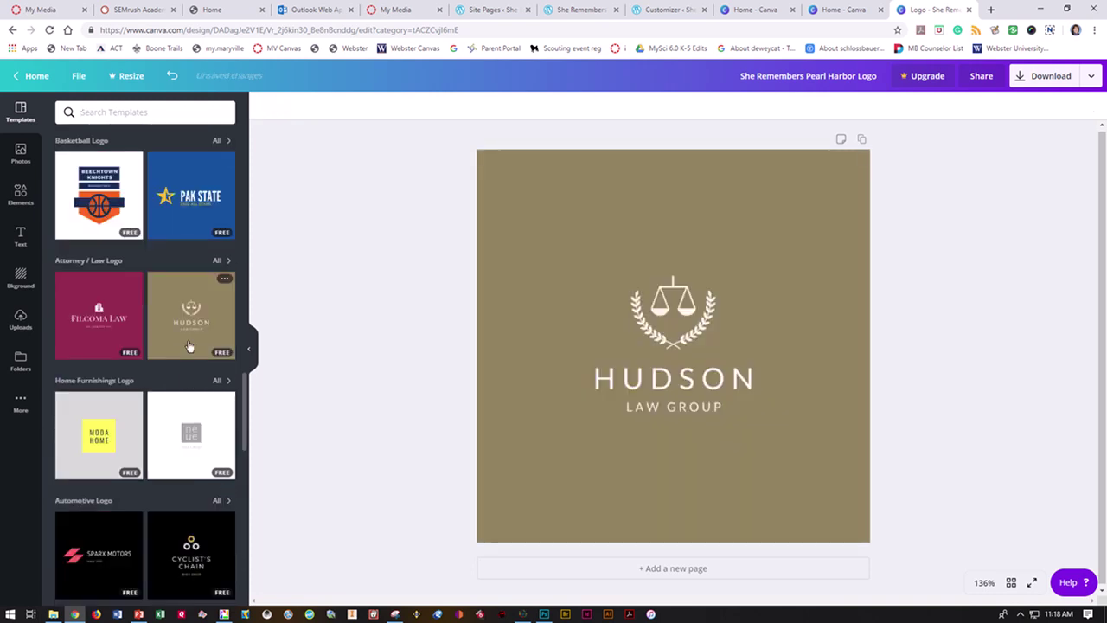
left_click(632, 319)
key("Delete")
left_click(656, 303)
key("Delete")
left_click(638, 403)
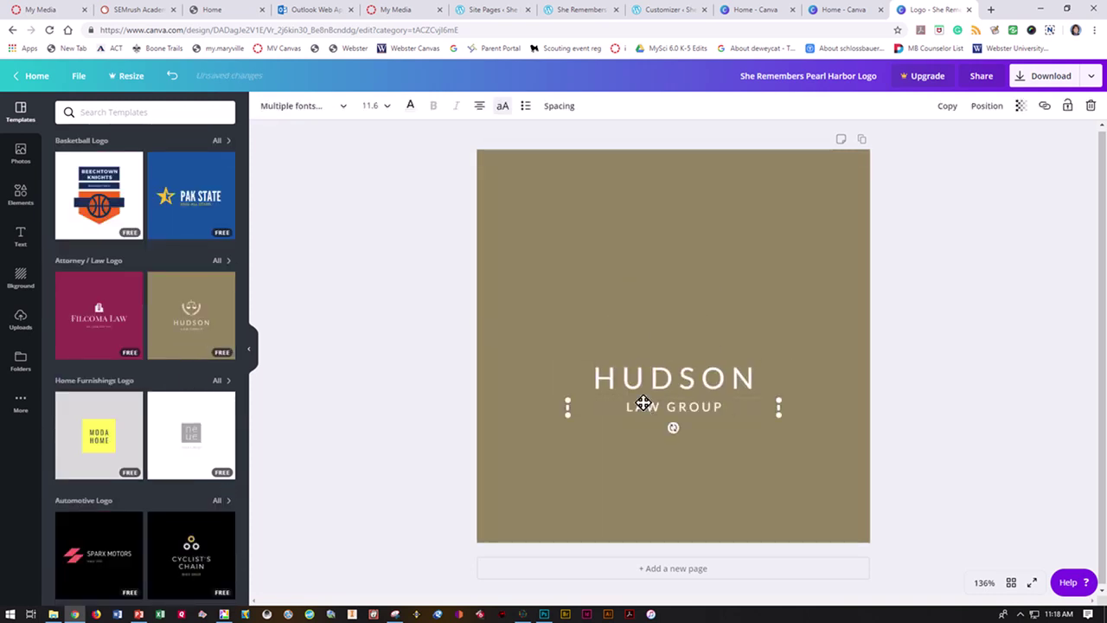
- Add the uploaded brown texture image and stretch it to fill the whole page
left_click(514, 232)
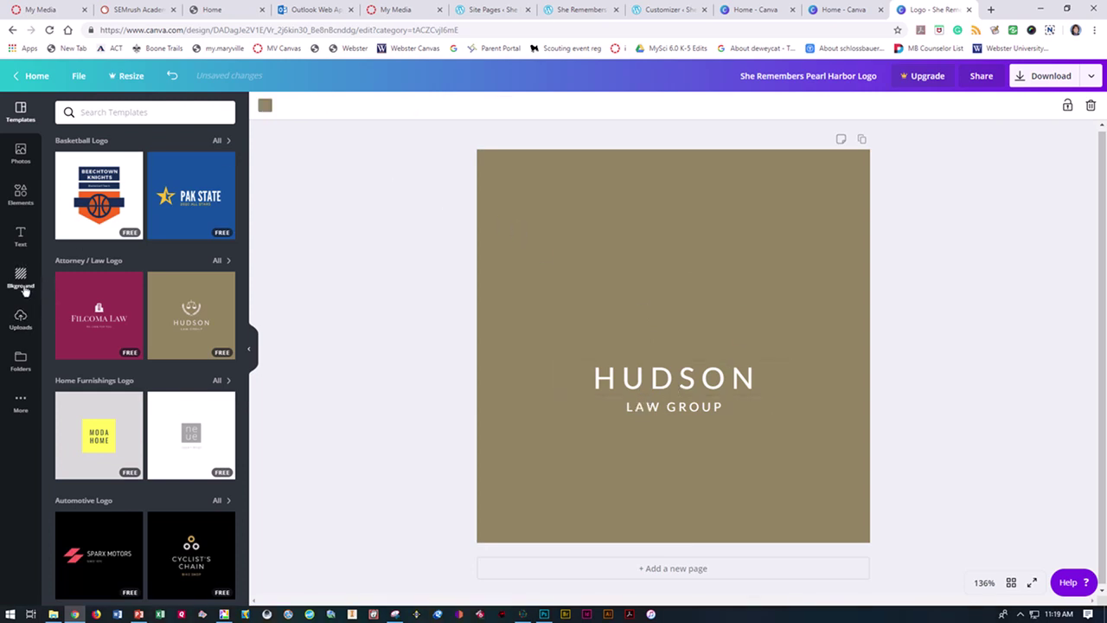
left_click(20, 318)
left_click(95, 187)
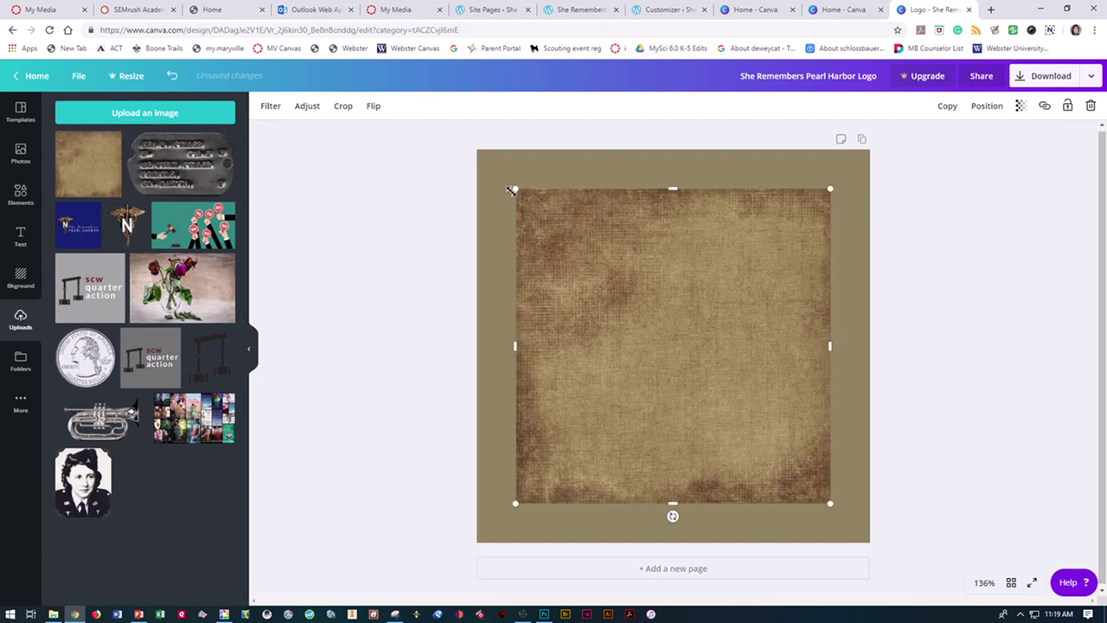
left_click_drag(518, 189, 474, 151)
left_click_drag(830, 505, 870, 543)
left_click(914, 541)
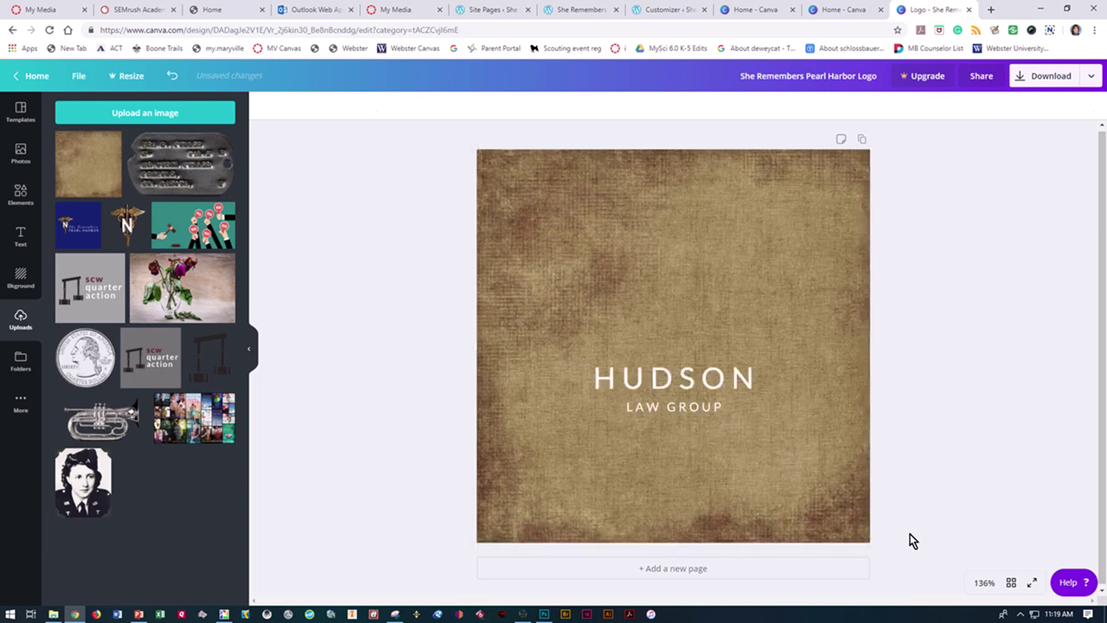
- Replace HUDSON with a two-line 'SHE REMEMBERS' title and move it up
left_click(680, 379)
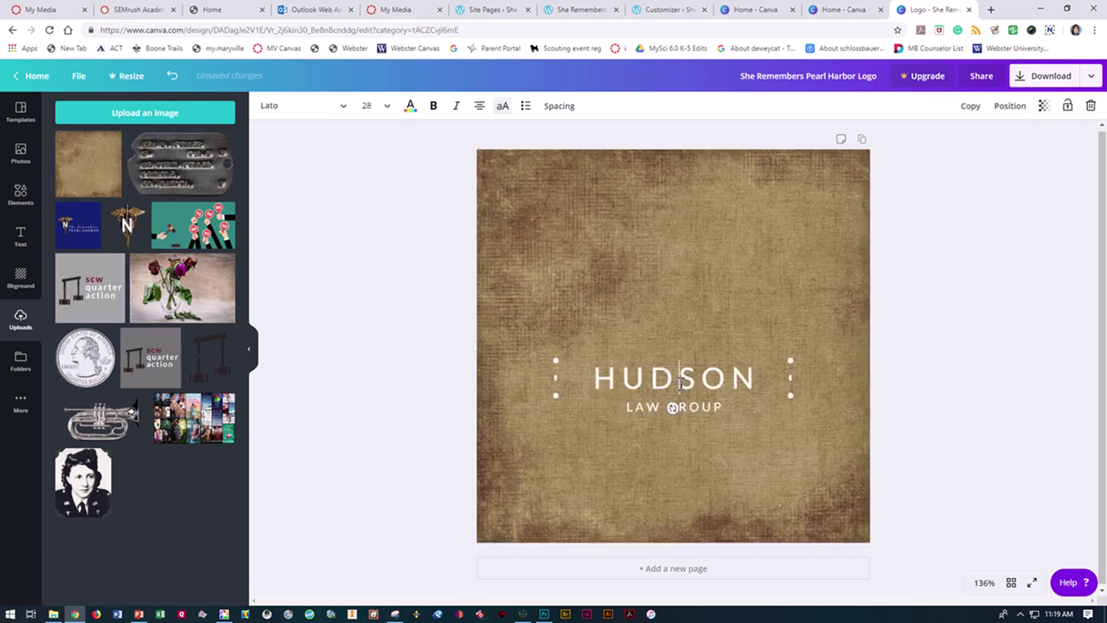
double_click(681, 379)
type("SHE")
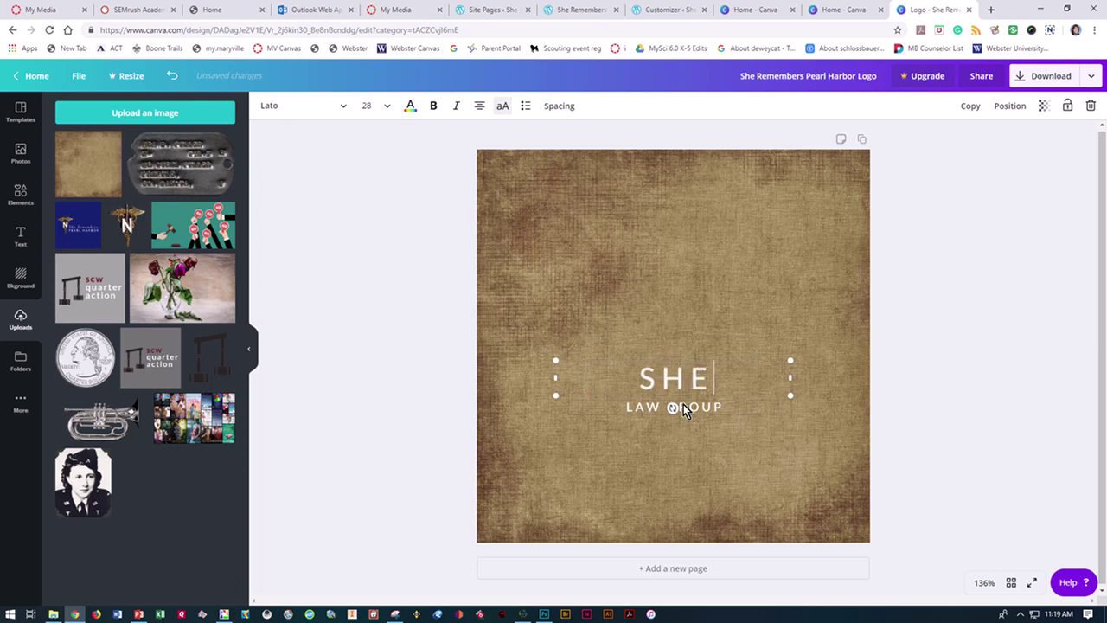
key("Return")
type("RE")
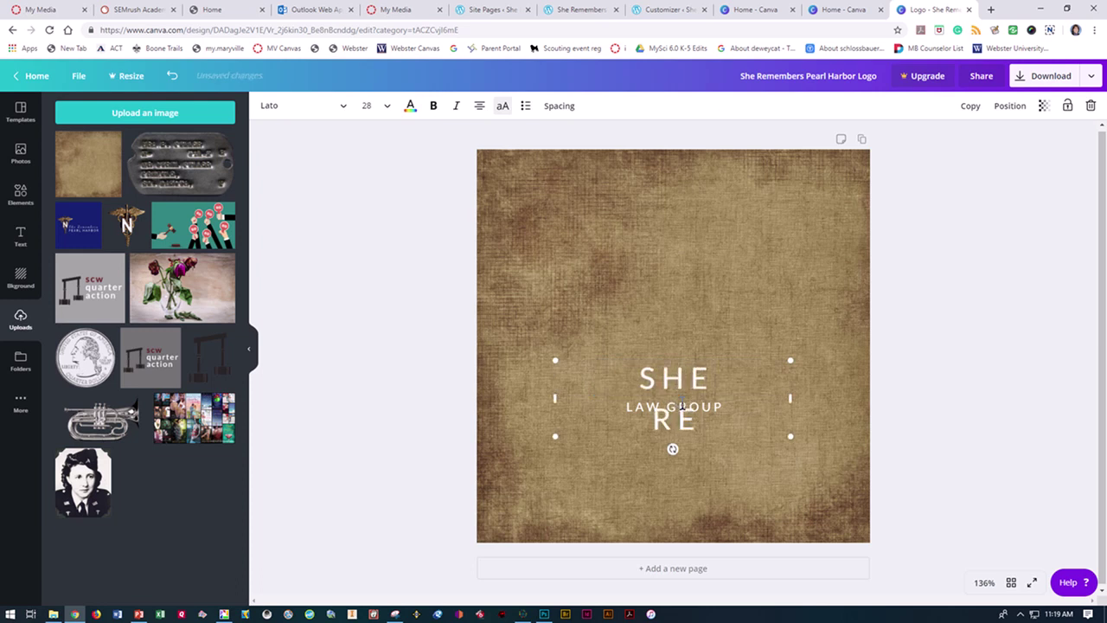
type("MEMBERS")
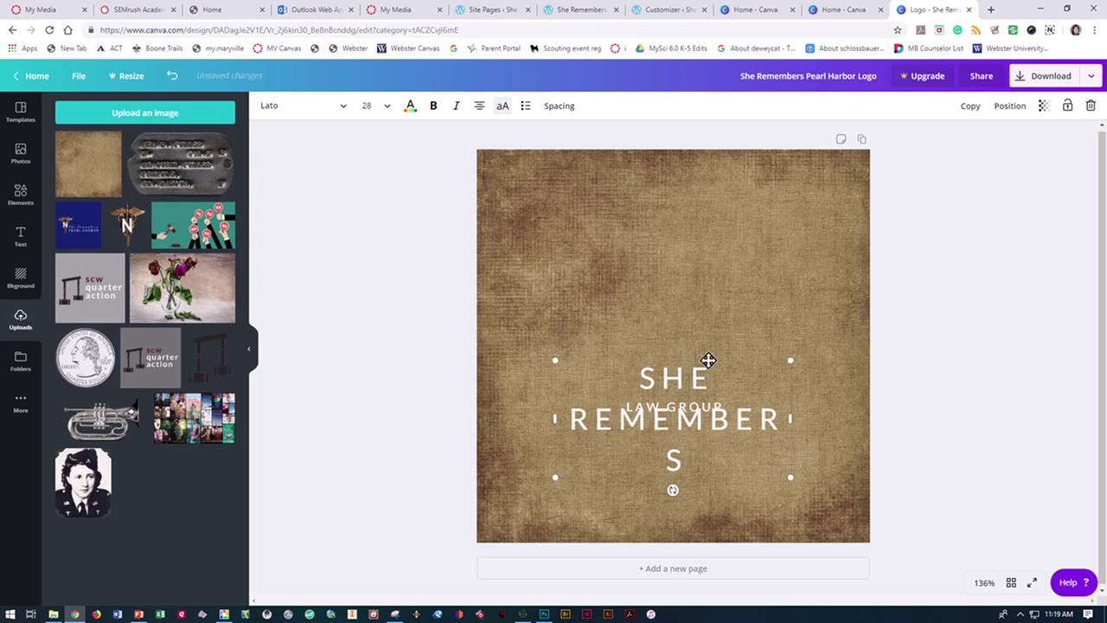
left_click_drag(708, 359, 742, 243)
- Change the LAW GROUP text to 'PEARL HARBOR'
left_click(695, 407)
left_click(695, 406)
type("PEARL HARBOR")
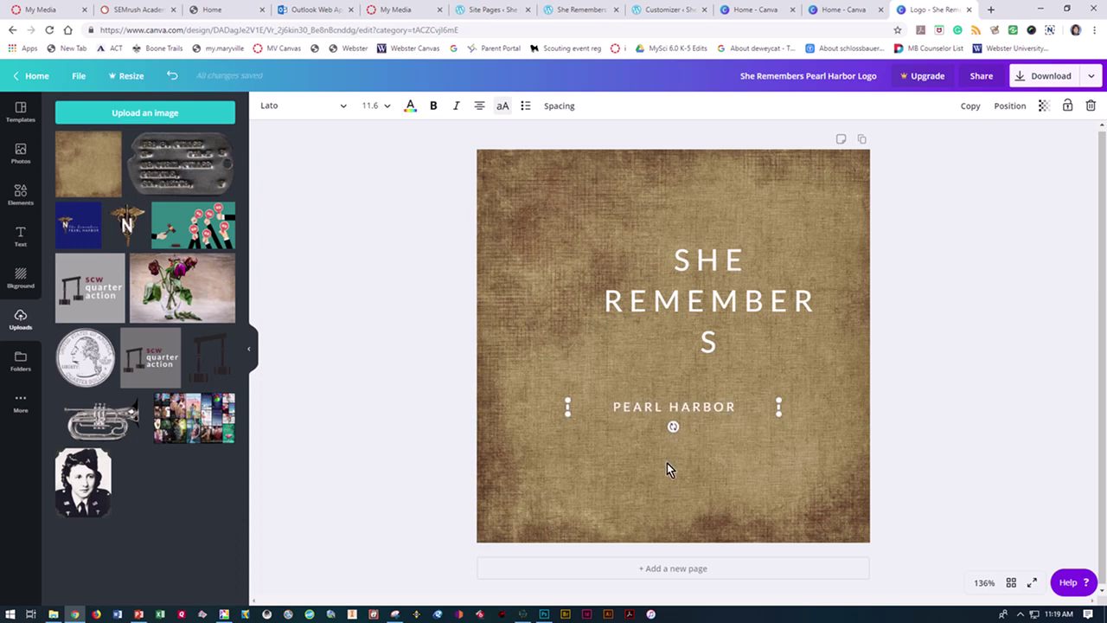
left_click(719, 452)
- Fade the textured background to 23 transparency
left_click(747, 312)
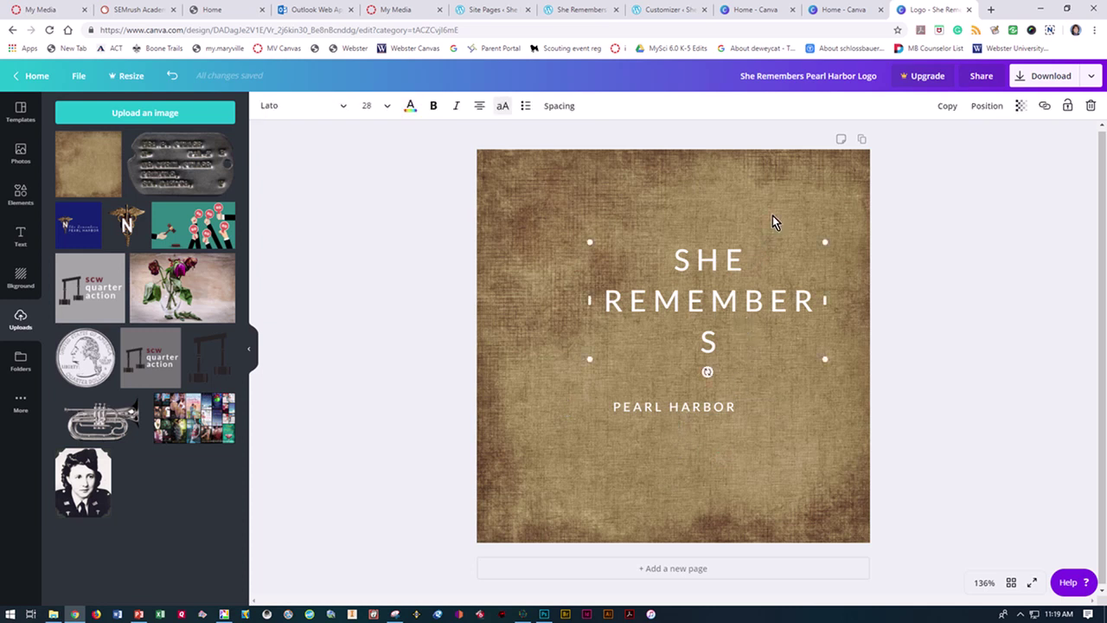
left_click(814, 173)
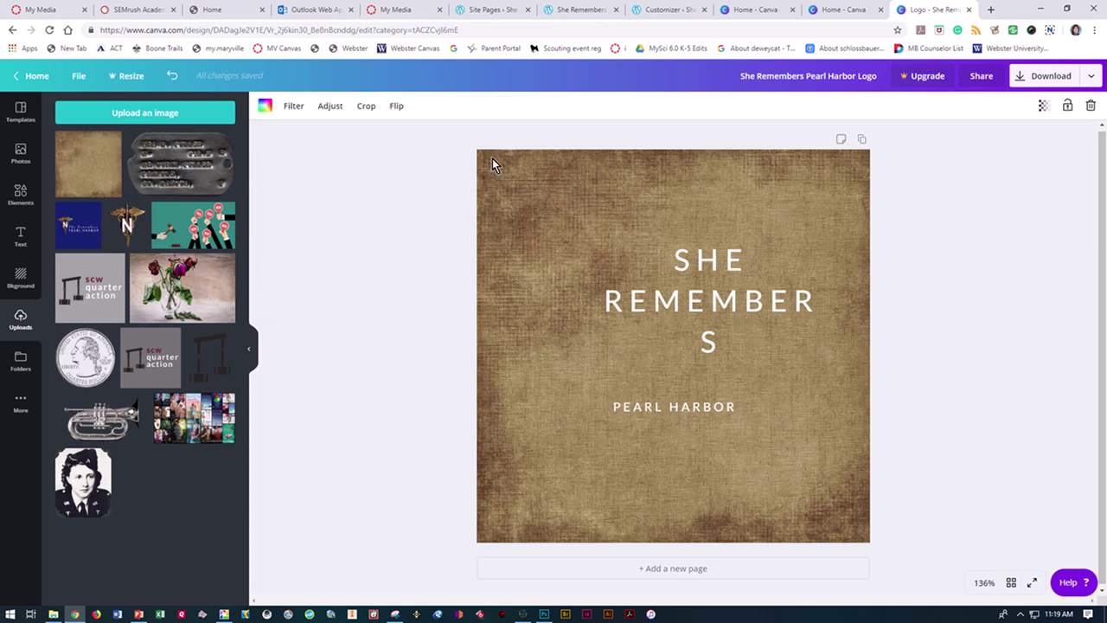
left_click(1044, 106)
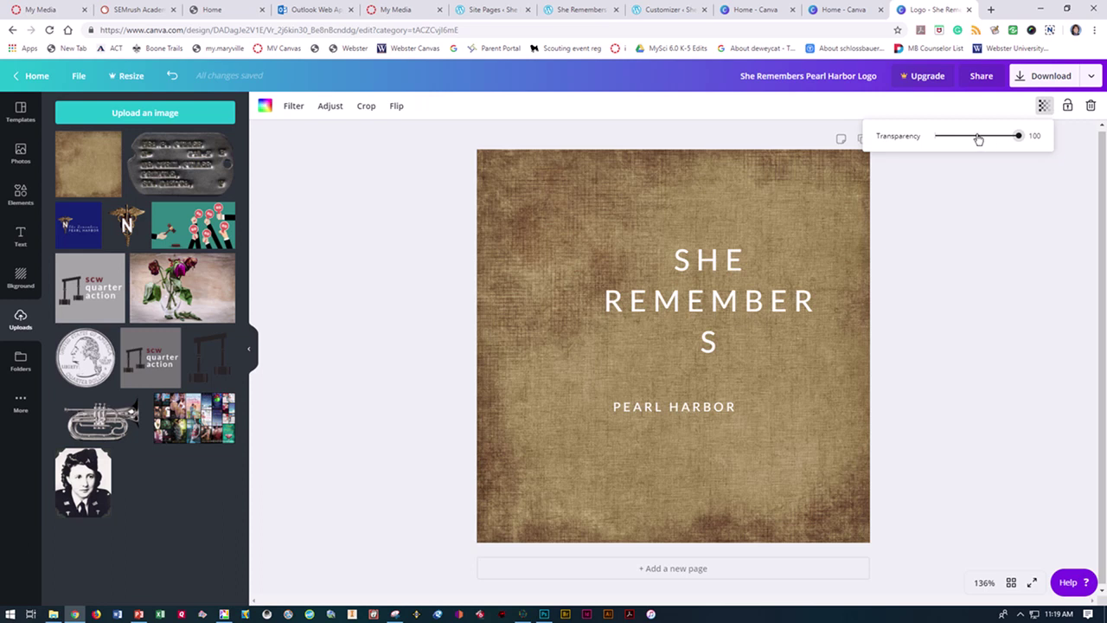
left_click_drag(976, 139, 949, 139)
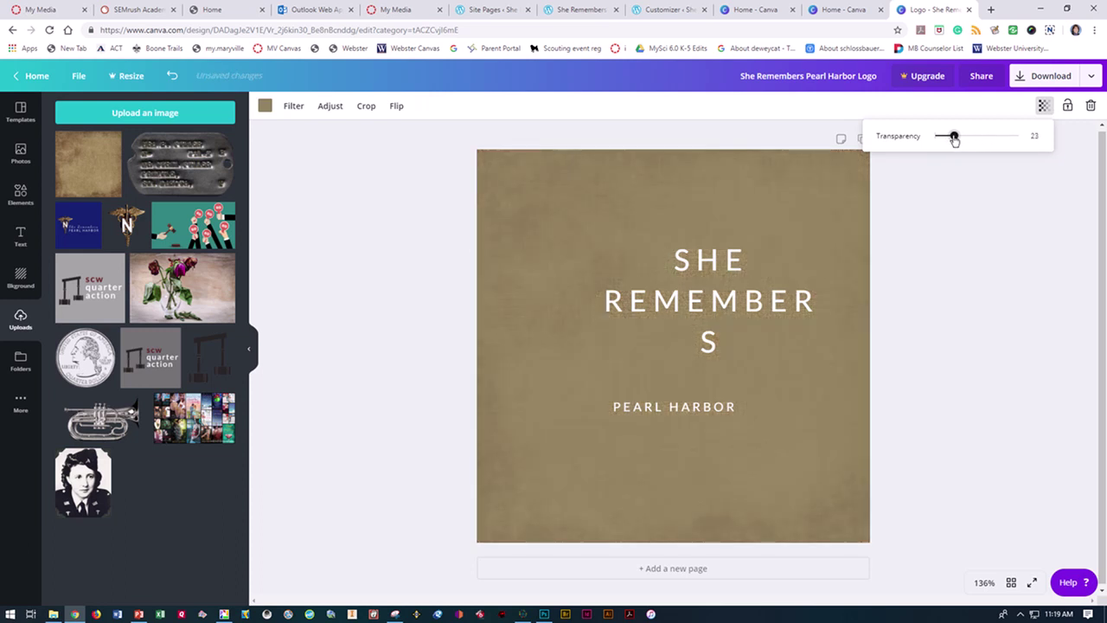
left_click(809, 297)
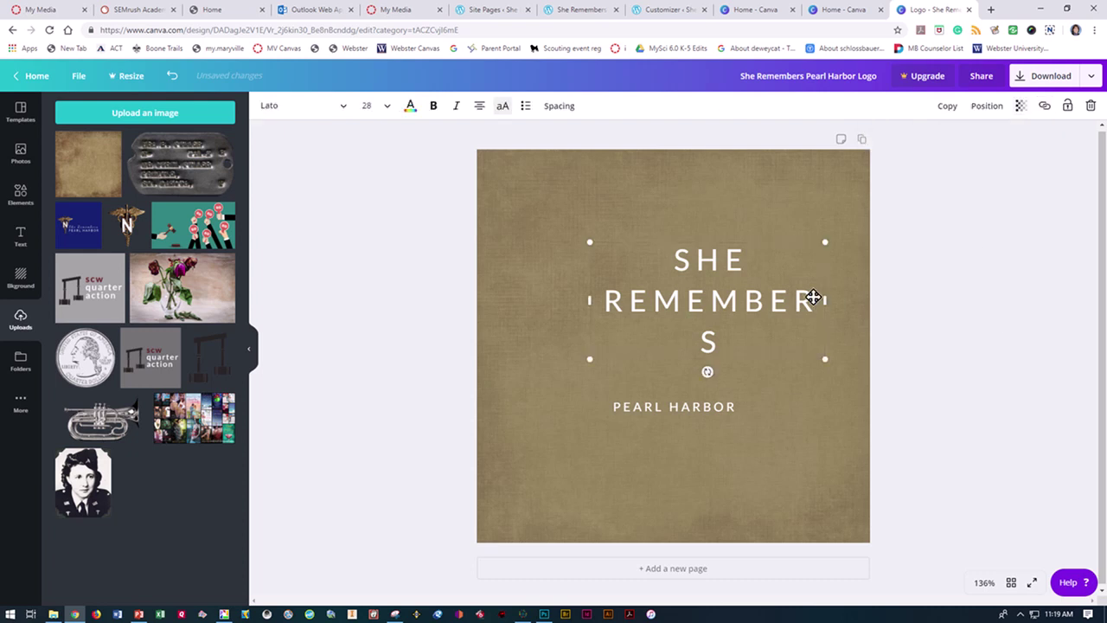
- Left-align the title, set it in Great Vibes, and turn off uppercase so it reads 'She Remembers'
left_click(479, 106)
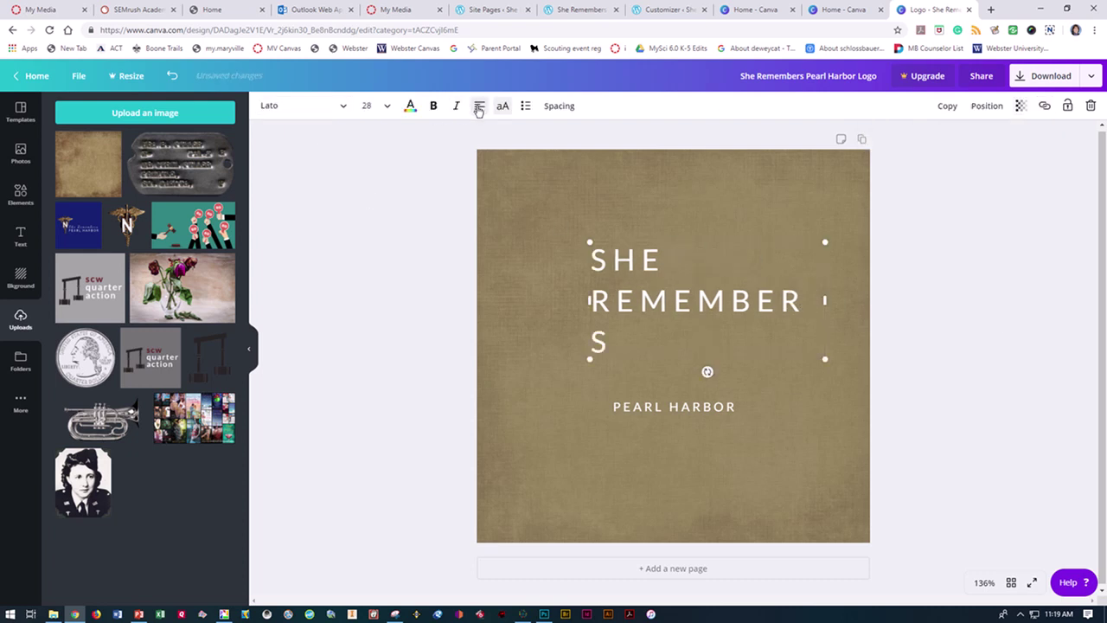
left_click(338, 107)
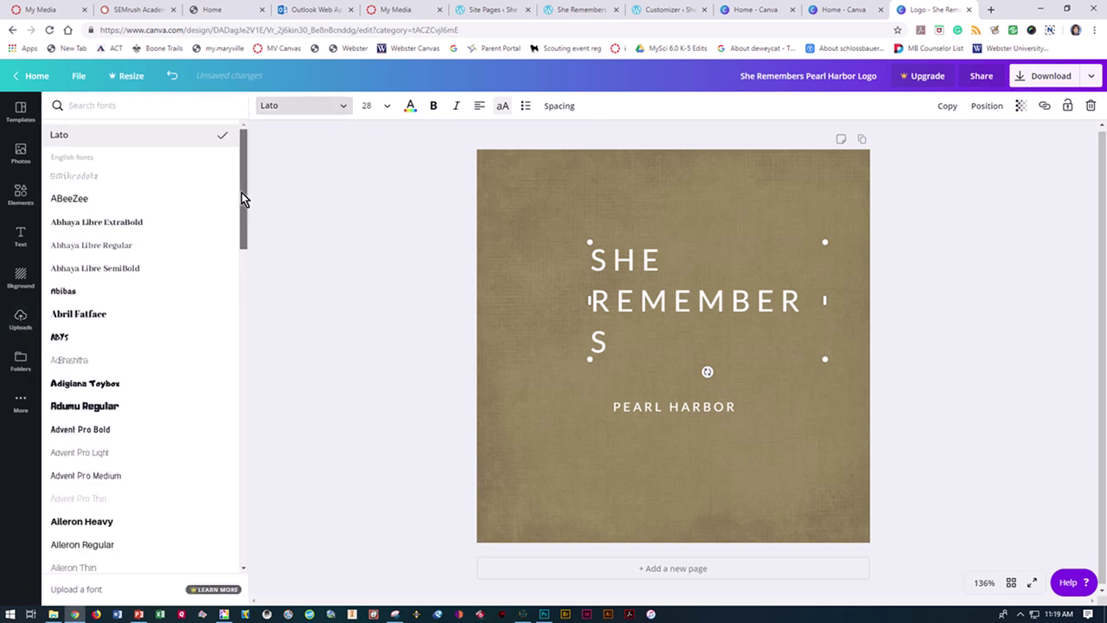
left_click_drag(242, 193, 232, 541)
left_click_drag(244, 401, 242, 493)
scroll(240, 495, "down", 3)
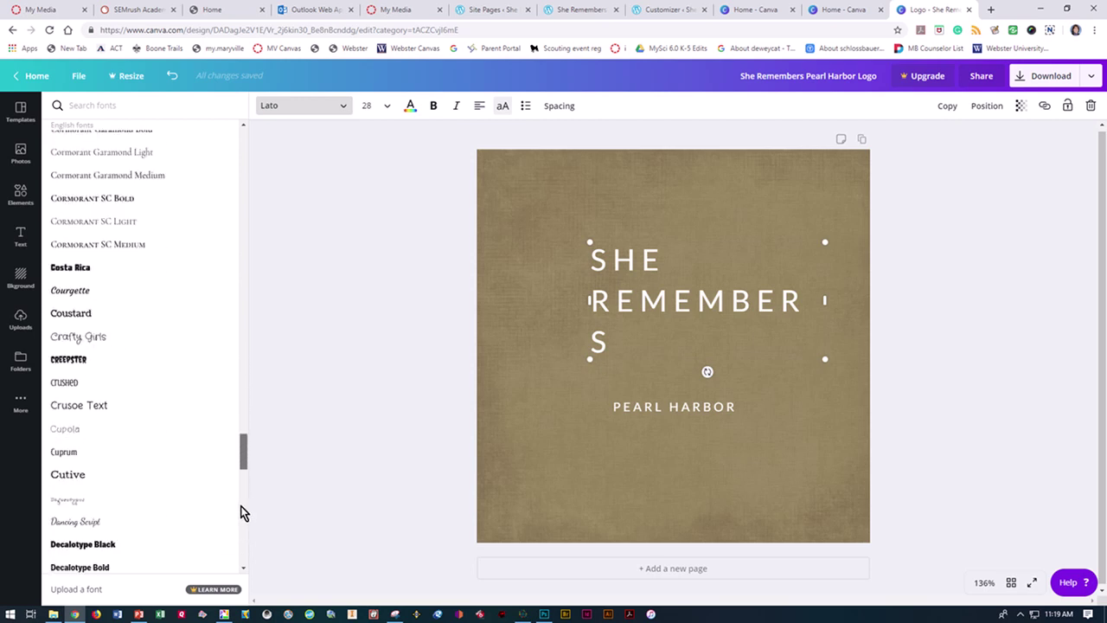
scroll(243, 519, "down", 3)
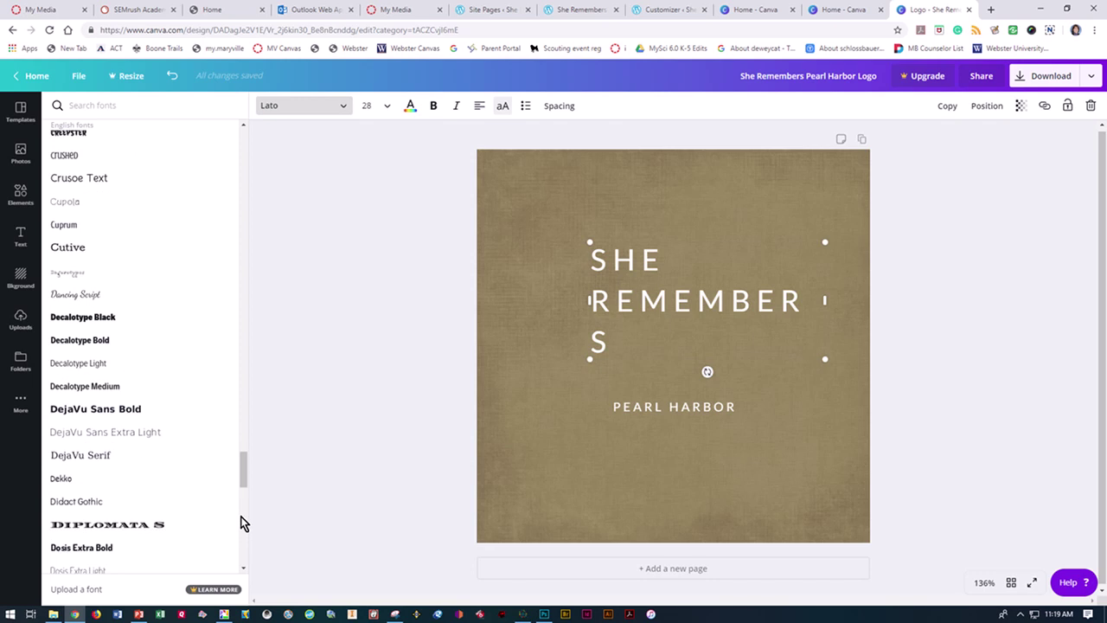
scroll(245, 493, "down", 3)
scroll(246, 501, "down", 1)
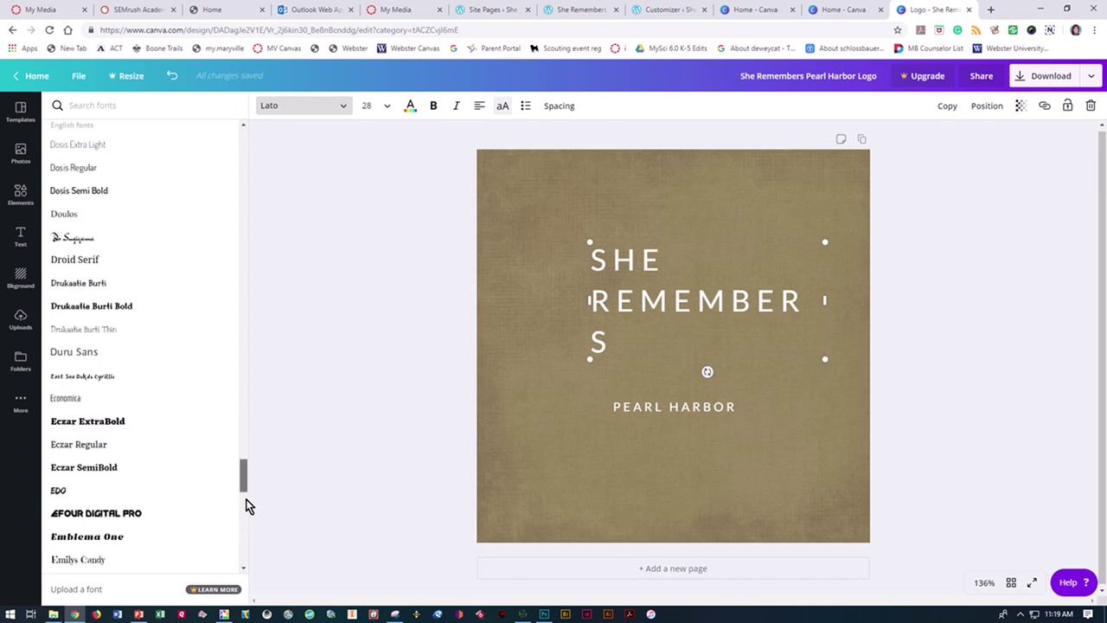
scroll(246, 506, "down", 8)
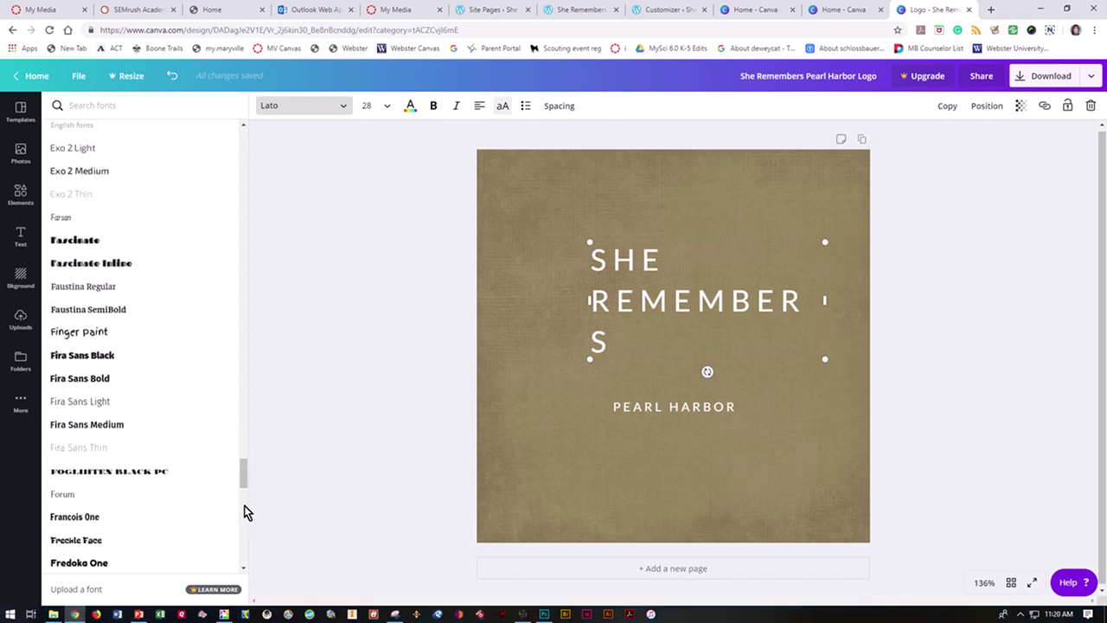
scroll(244, 502, "down", 6)
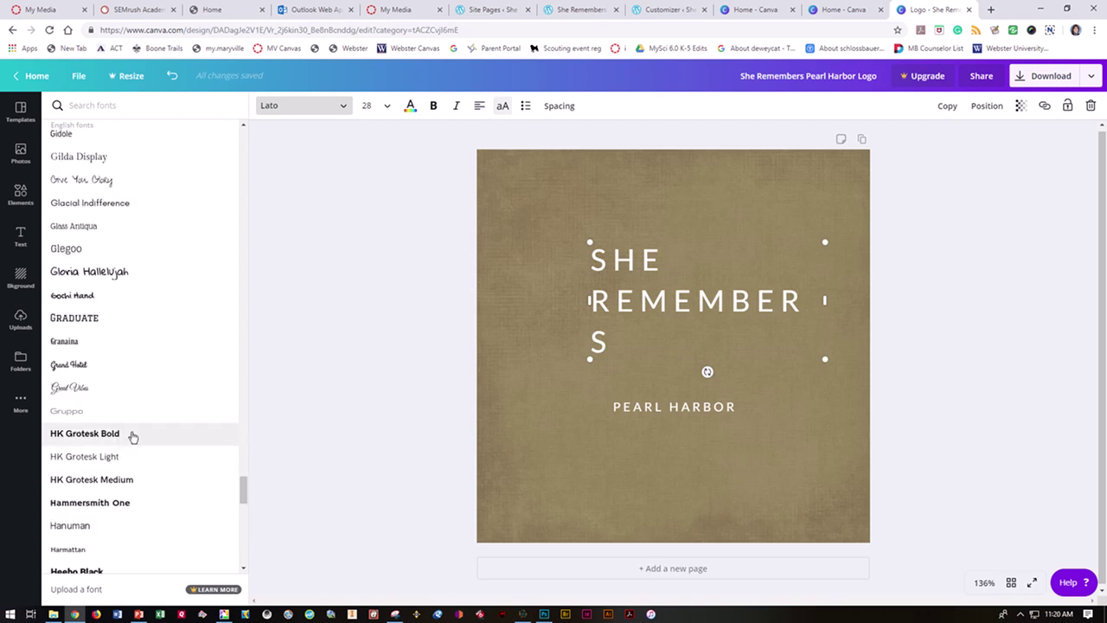
left_click(76, 387)
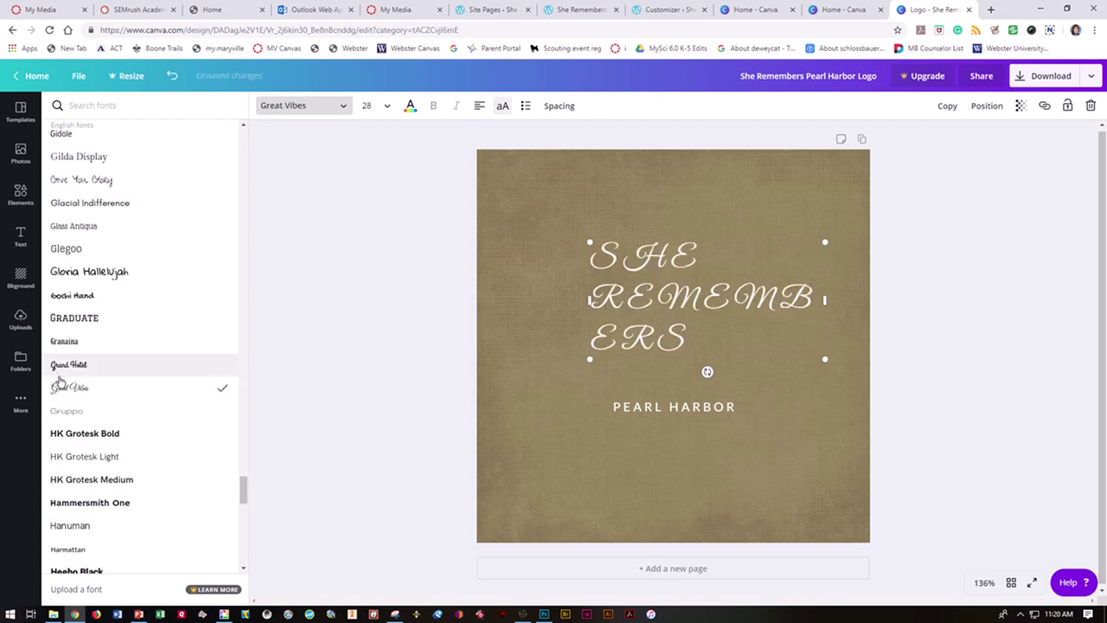
left_click(502, 105)
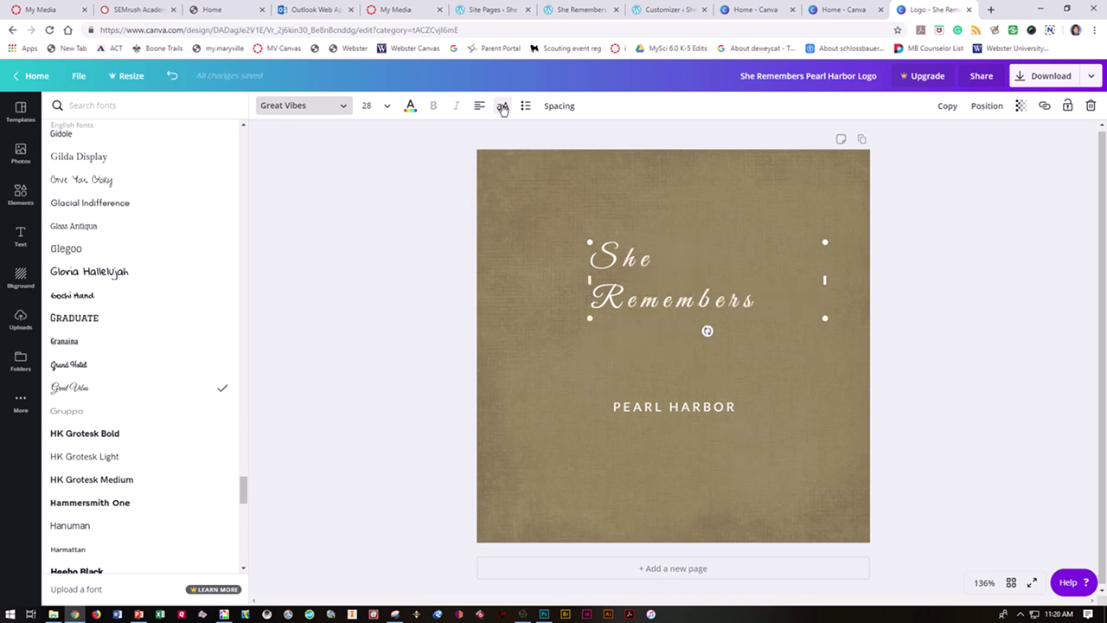
- Enlarge the She Remembers title to size 48 and move it to the left
left_click(502, 106)
left_click(502, 105)
left_click(716, 301)
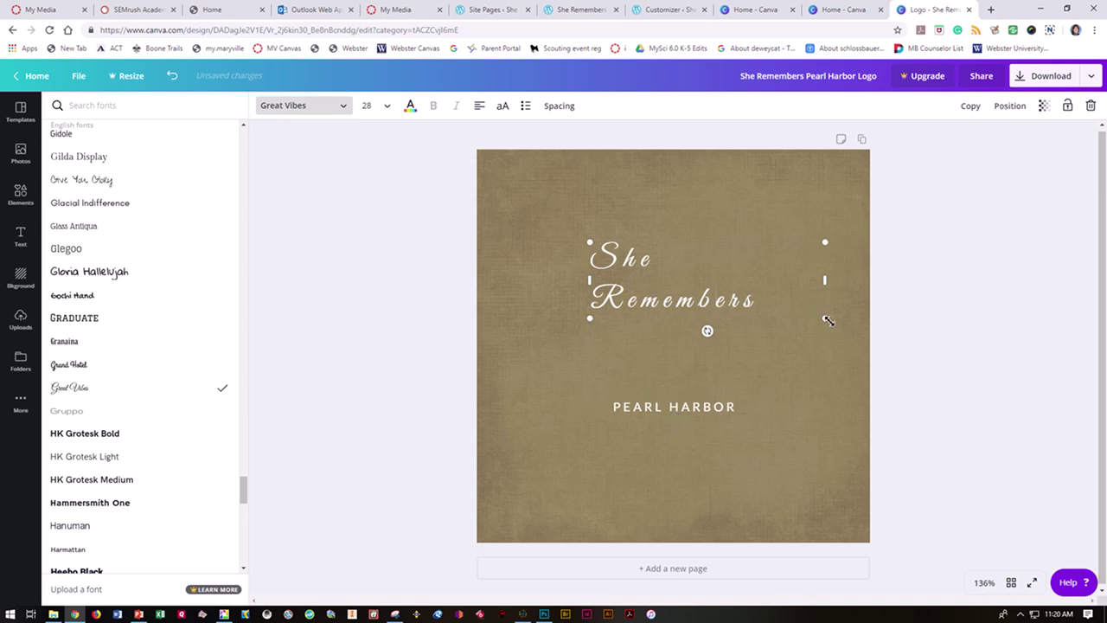
left_click_drag(828, 320, 969, 481)
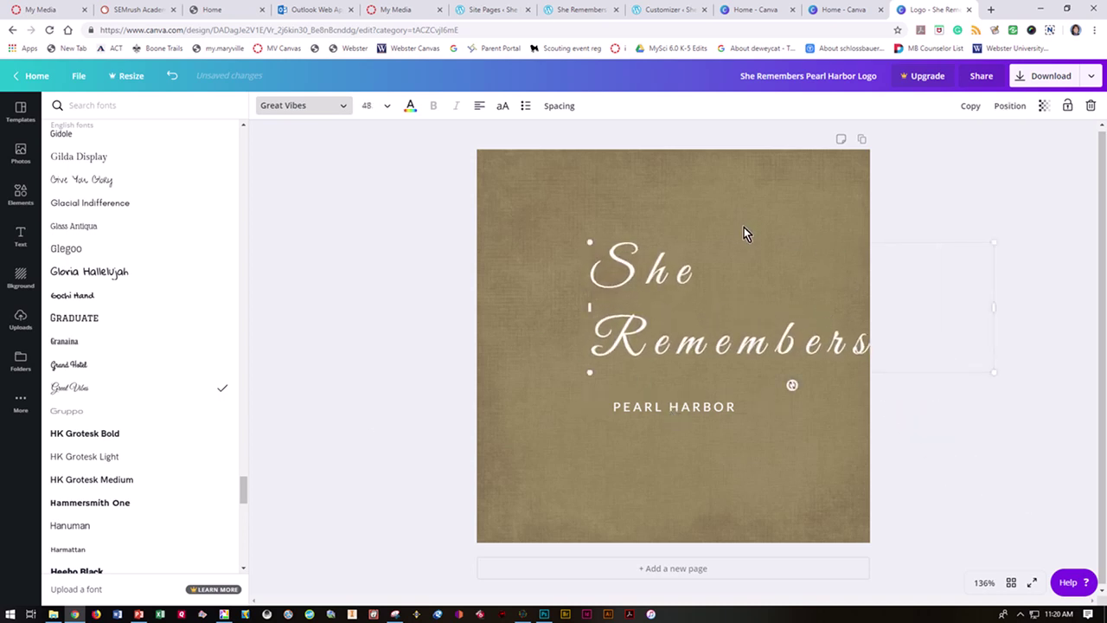
left_click(647, 245)
left_click_drag(620, 246, 541, 259)
left_click_drag(652, 416, 569, 481)
- Enlarge PEARL HARBOR to about 35, centre it, and place She Remembers directly above it
left_click_drag(681, 480, 966, 549)
left_click_drag(808, 479, 728, 478)
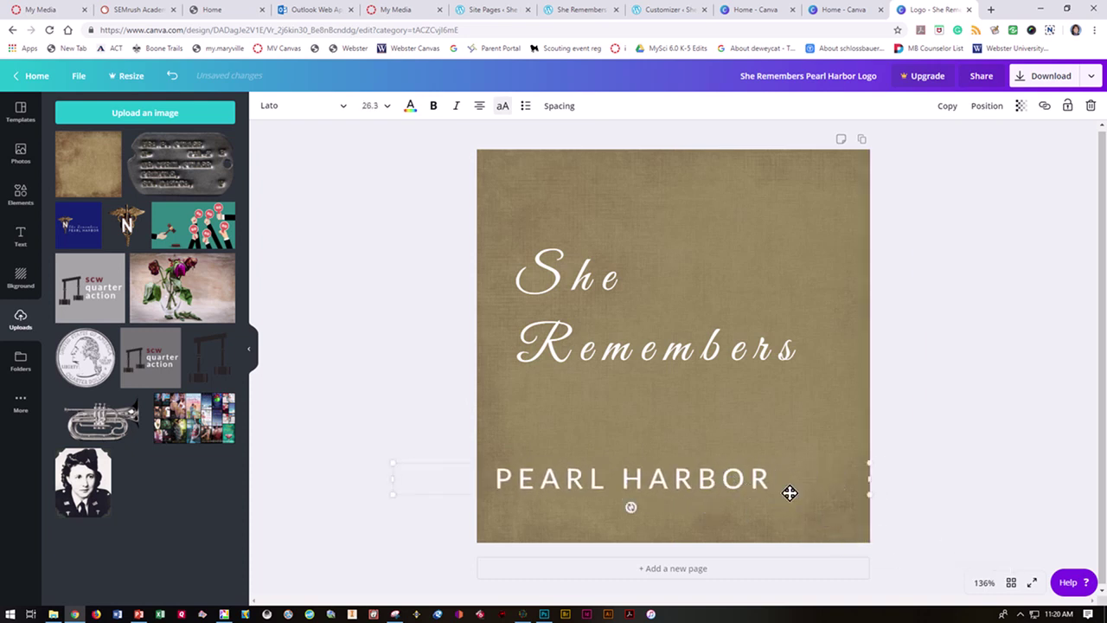
left_click_drag(871, 497, 1001, 559)
left_click_drag(839, 481, 815, 465)
left_click_drag(704, 462, 699, 433)
left_click(666, 374)
left_click_drag(660, 359, 634, 389)
left_click_drag(648, 284, 658, 279)
- Reduce the She Remembers letter spacing to 127 and select the title text
left_click(561, 105)
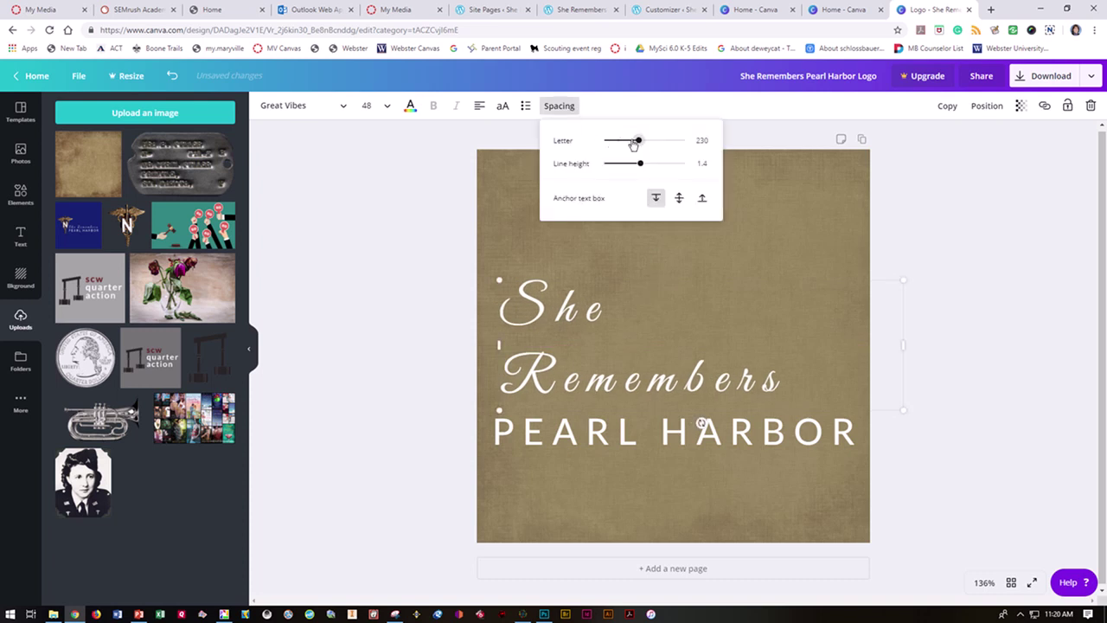
left_click_drag(635, 143, 631, 143)
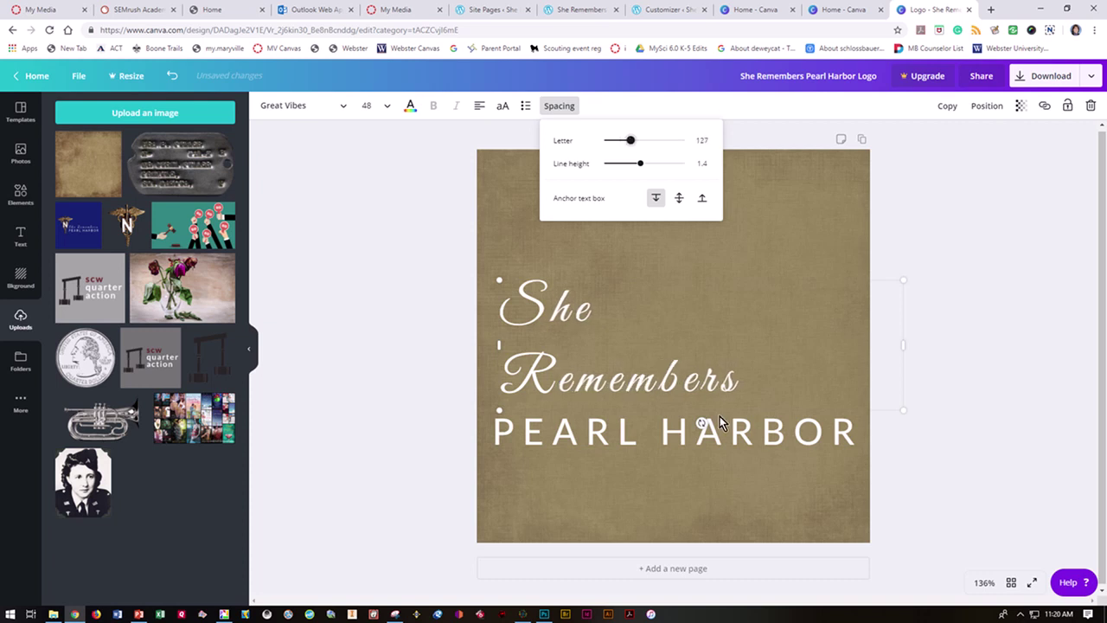
left_click(566, 310)
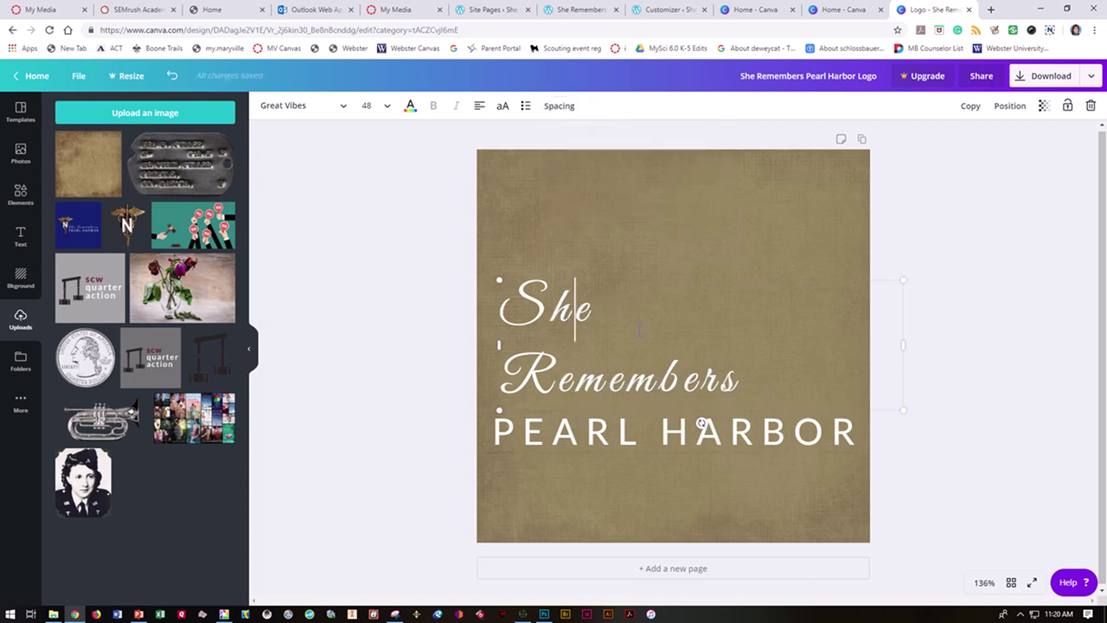
left_click_drag(757, 381, 523, 297)
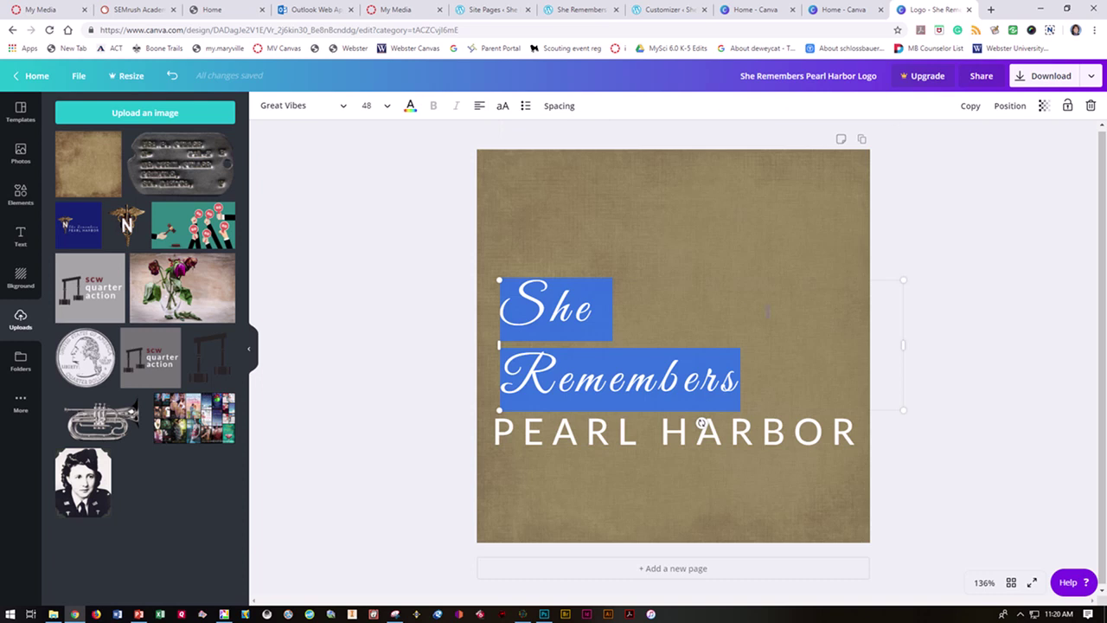
- Add the nurse caduceus pin, shrink it into the upper right, and lower PEARL HARBOR
left_click(983, 317)
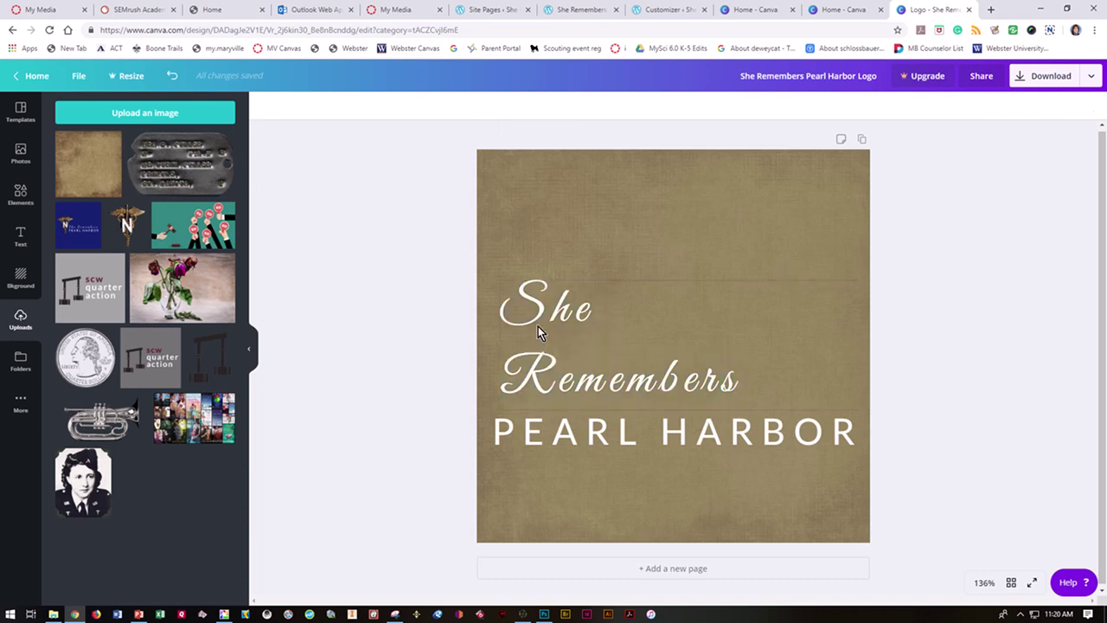
left_click(508, 435)
left_click_drag(508, 432, 514, 433)
left_click(125, 224)
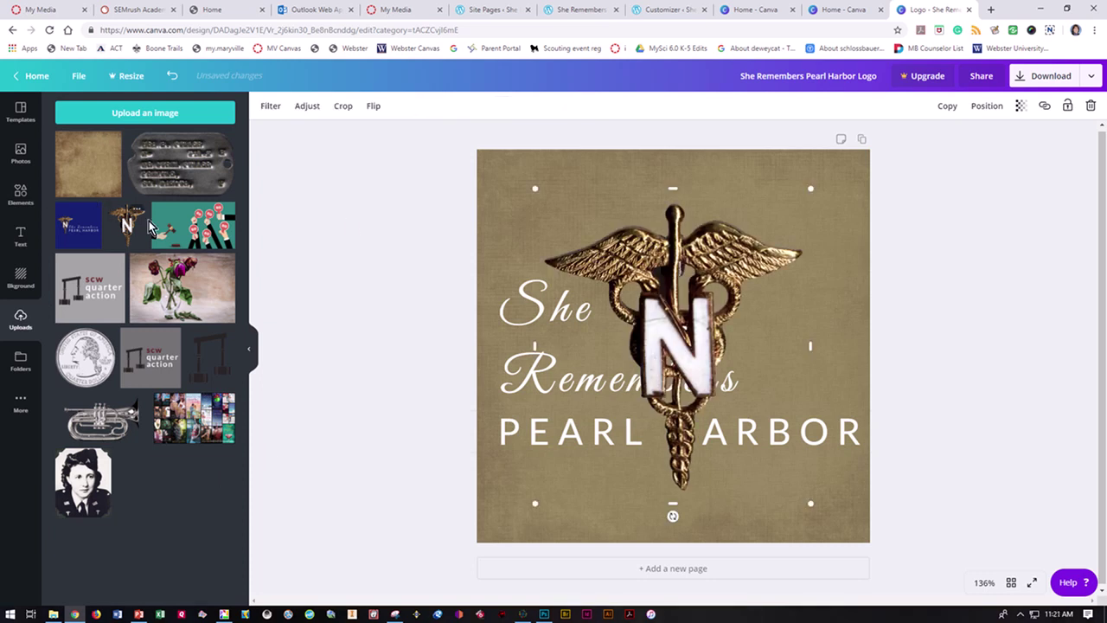
left_click_drag(799, 204, 741, 262)
left_click_drag(683, 303, 795, 228)
left_click_drag(660, 438, 660, 481)
- Right-align the She Remembers text, resize its box, and nudge the pin into place beside it
left_click(687, 391)
left_click_drag(607, 393, 601, 418)
left_click(766, 365)
left_click_drag(765, 365, 769, 385)
left_click(612, 420)
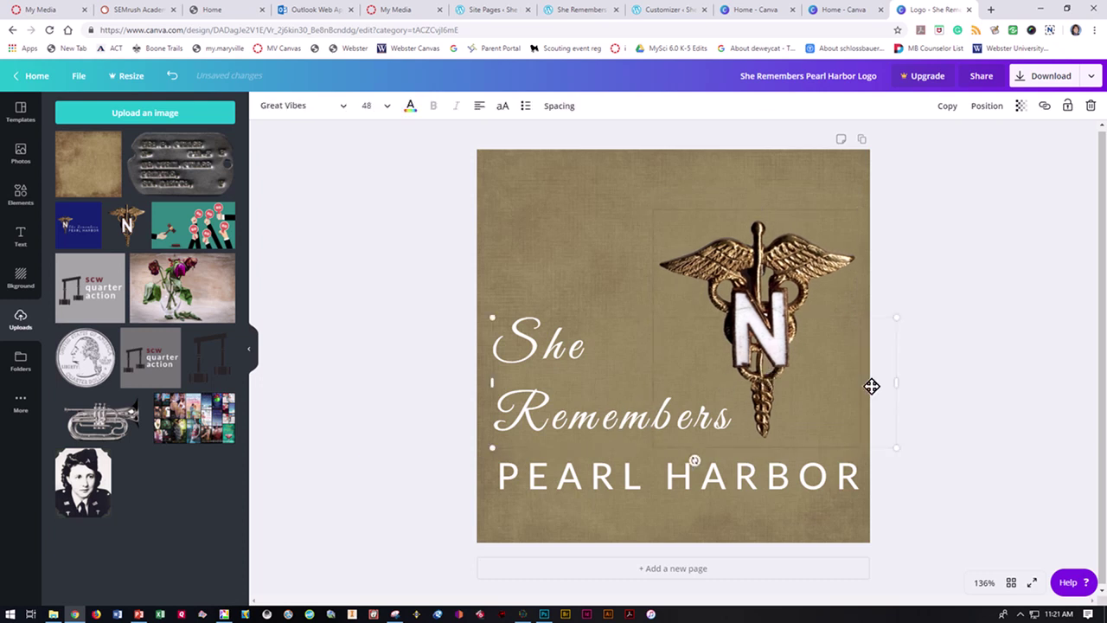
left_click_drag(895, 383, 708, 384)
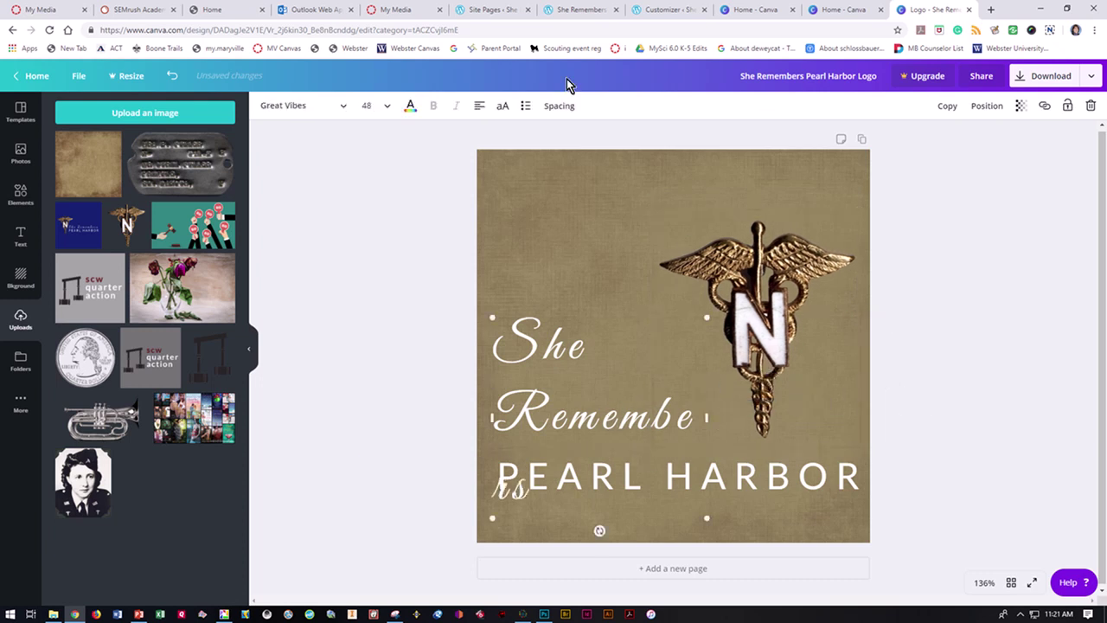
left_click(480, 105)
left_click(481, 105)
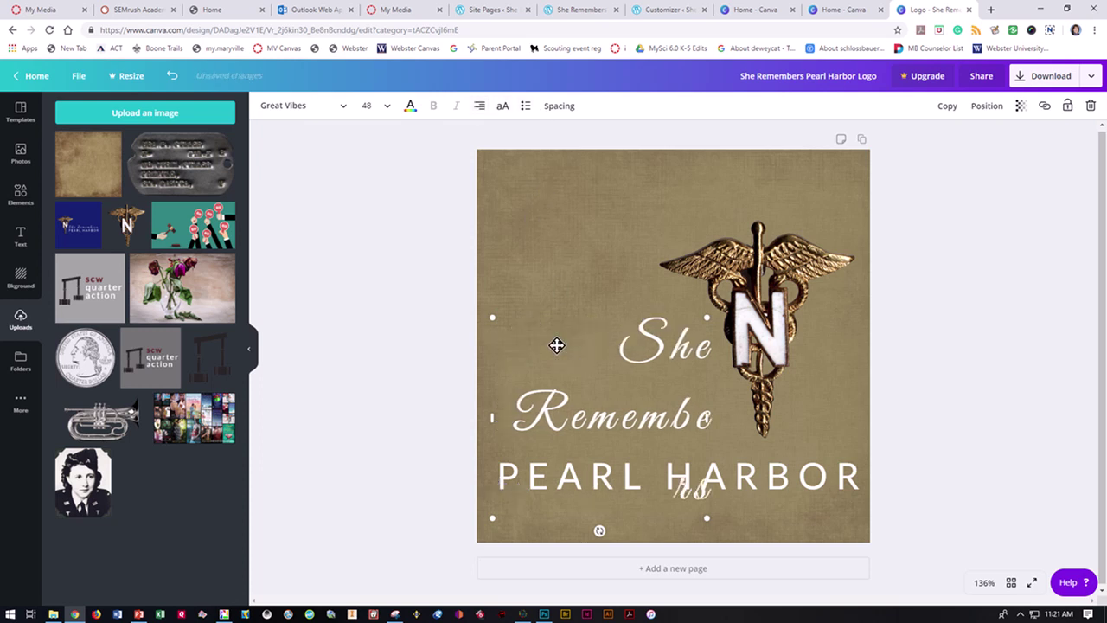
left_click_drag(495, 418, 437, 413)
left_click_drag(752, 351, 686, 354)
- Set the script title to font size 80
left_click(579, 400)
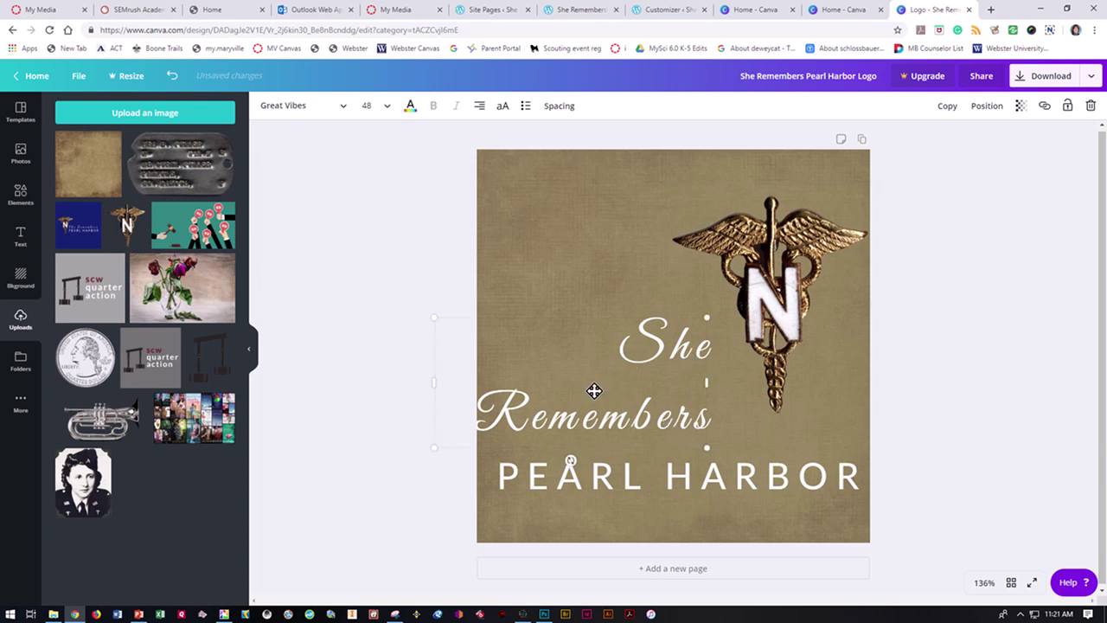
left_click_drag(568, 422, 592, 416)
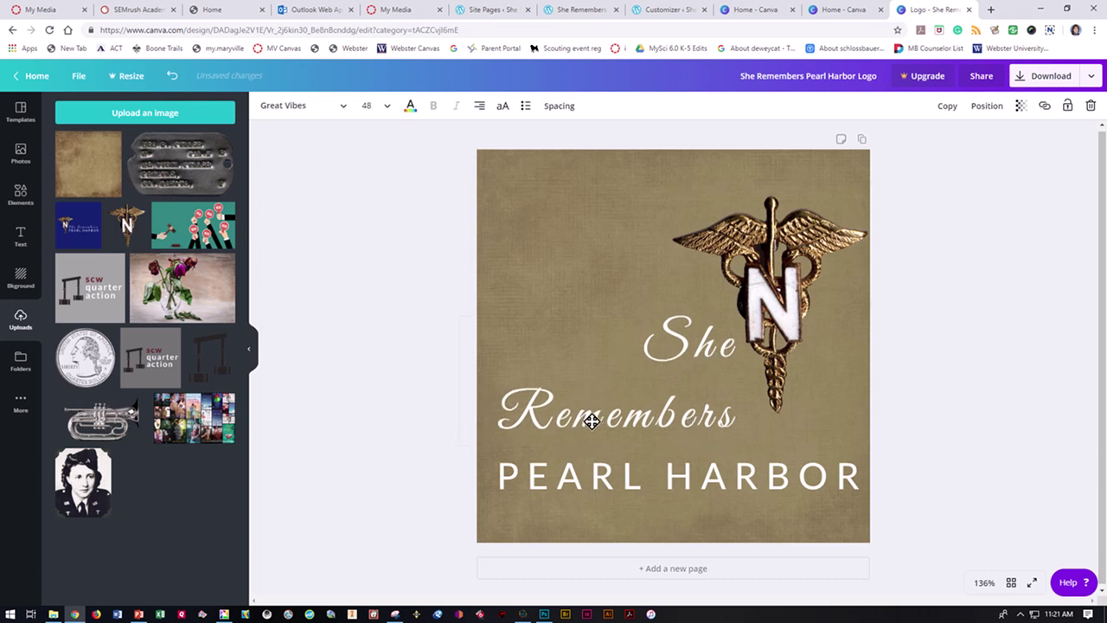
double_click(649, 346)
left_click(387, 105)
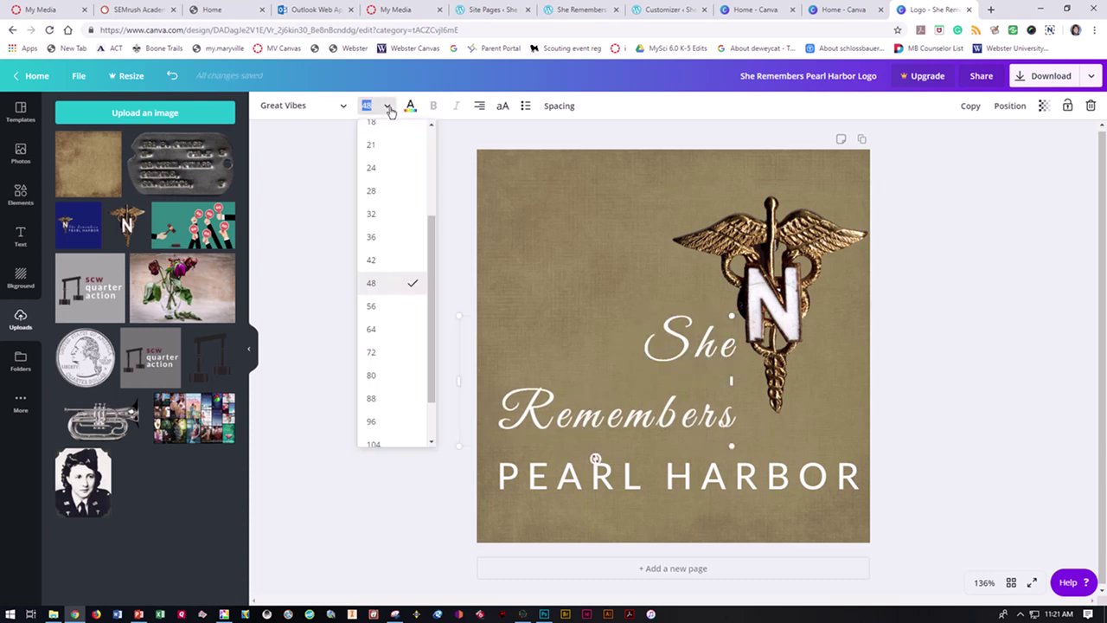
left_click(373, 377)
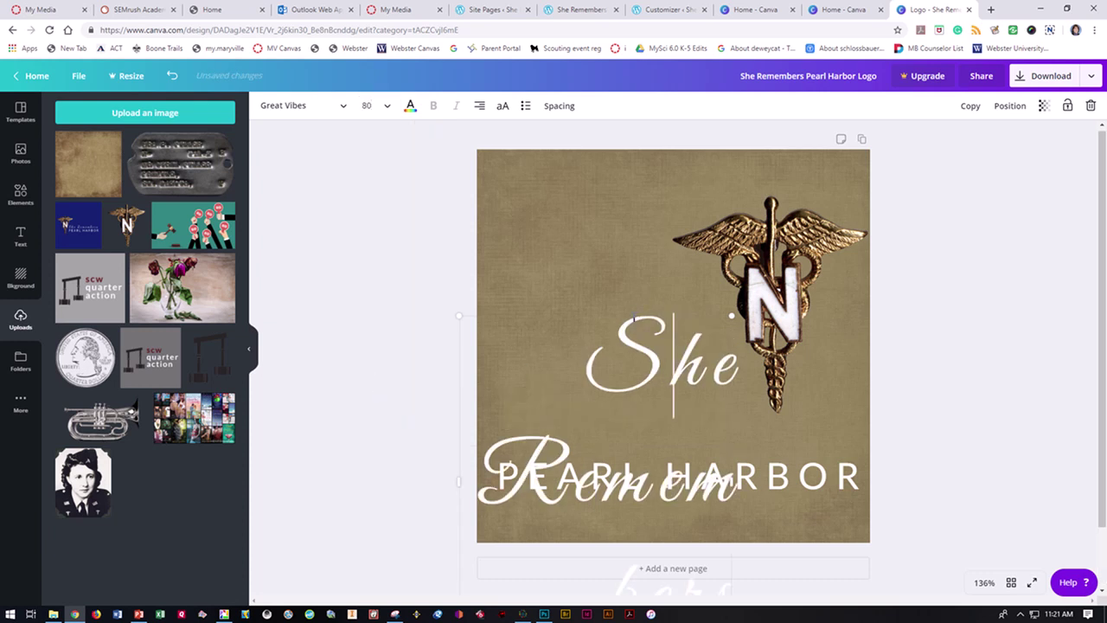
- Delete 'Remembers' so the script reads only 'She', and move it toward the centre-left
key("ctrl+shift+End")
key("shift+Up")
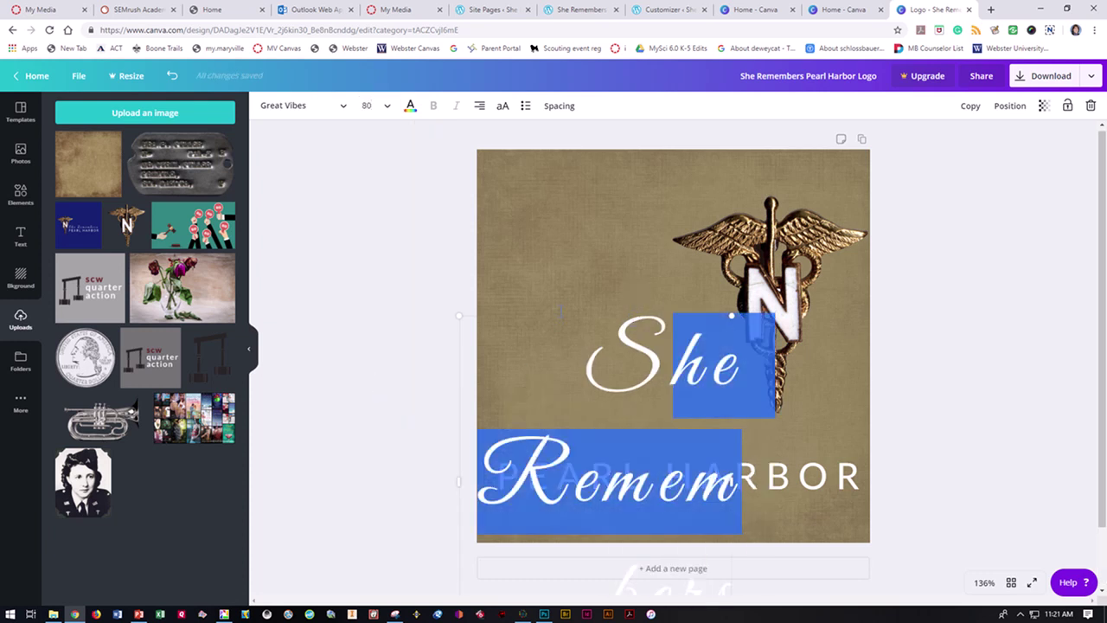
left_click(561, 315)
left_click_drag(561, 313, 559, 231)
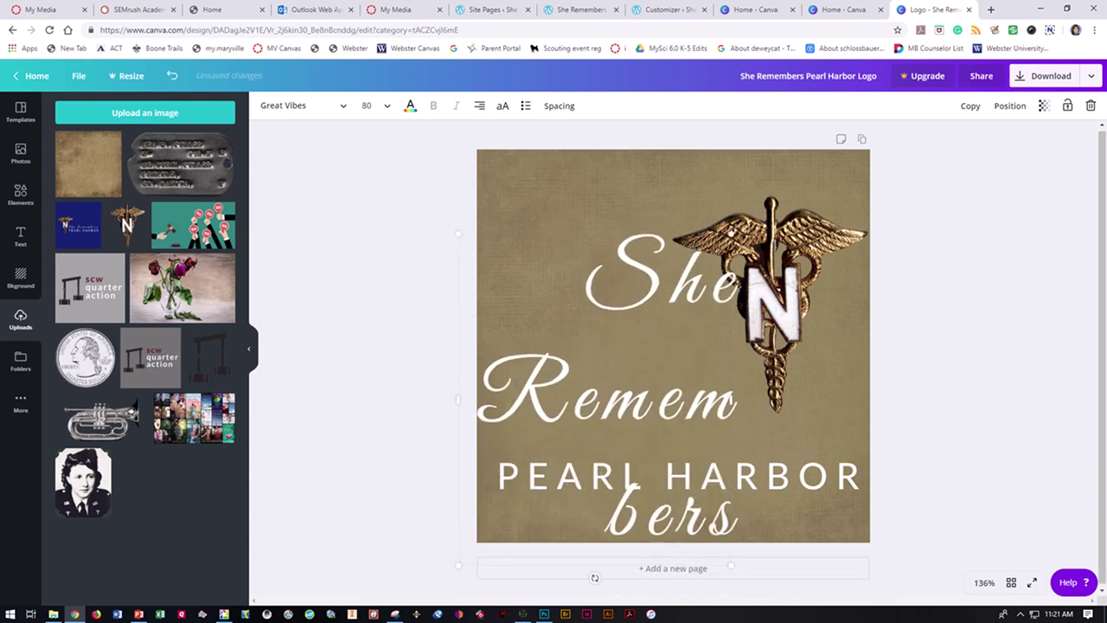
left_click_drag(481, 393, 806, 458)
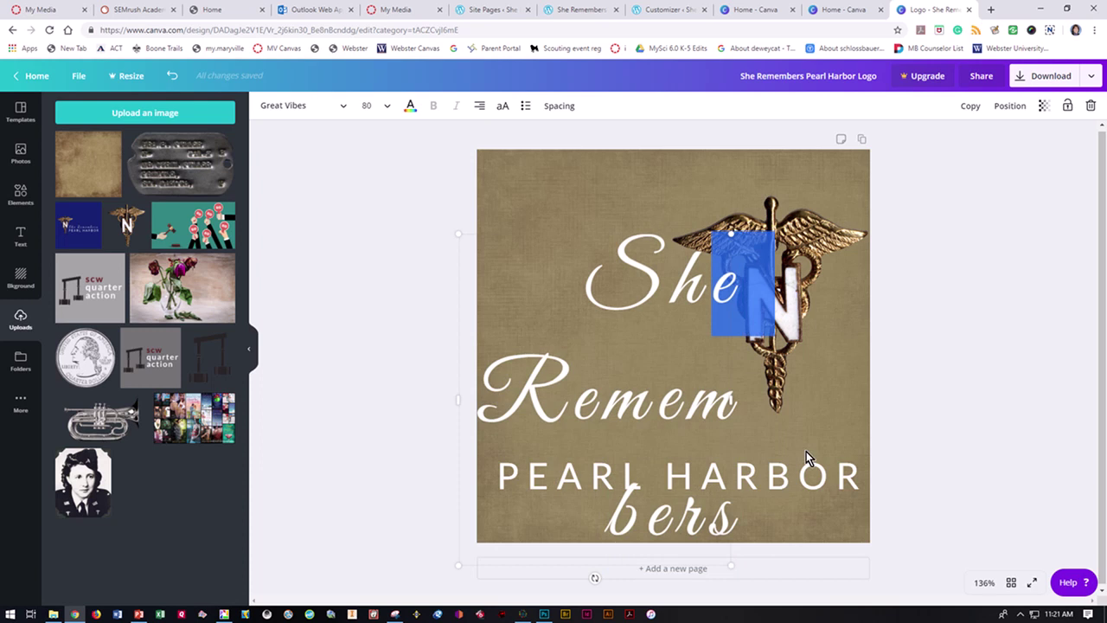
left_click(527, 387)
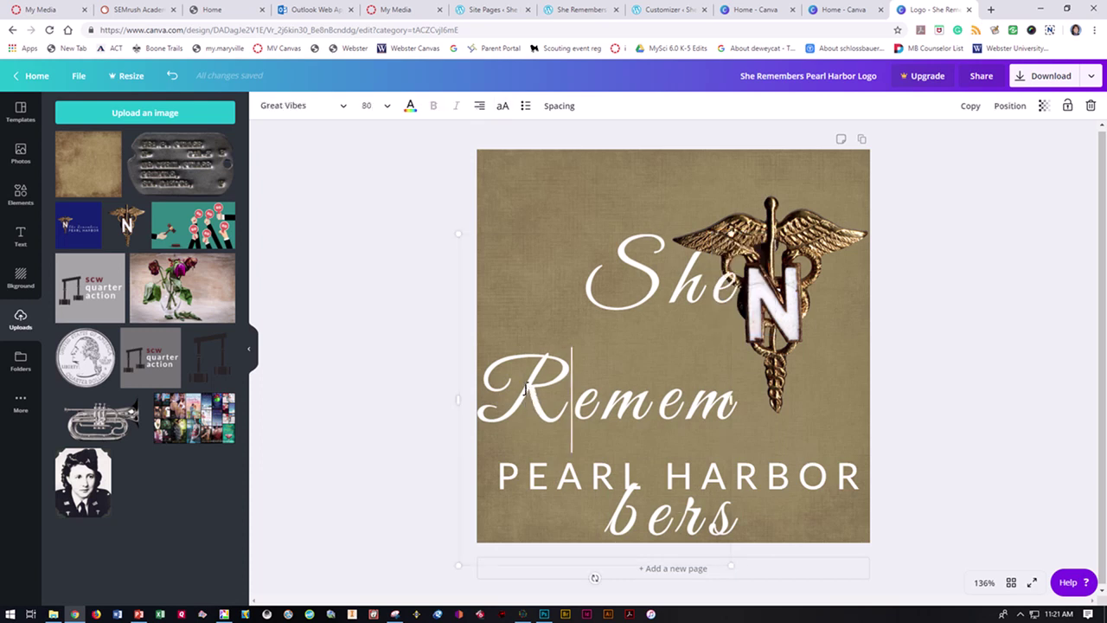
left_click_drag(526, 386, 796, 528)
key("BackSpace")
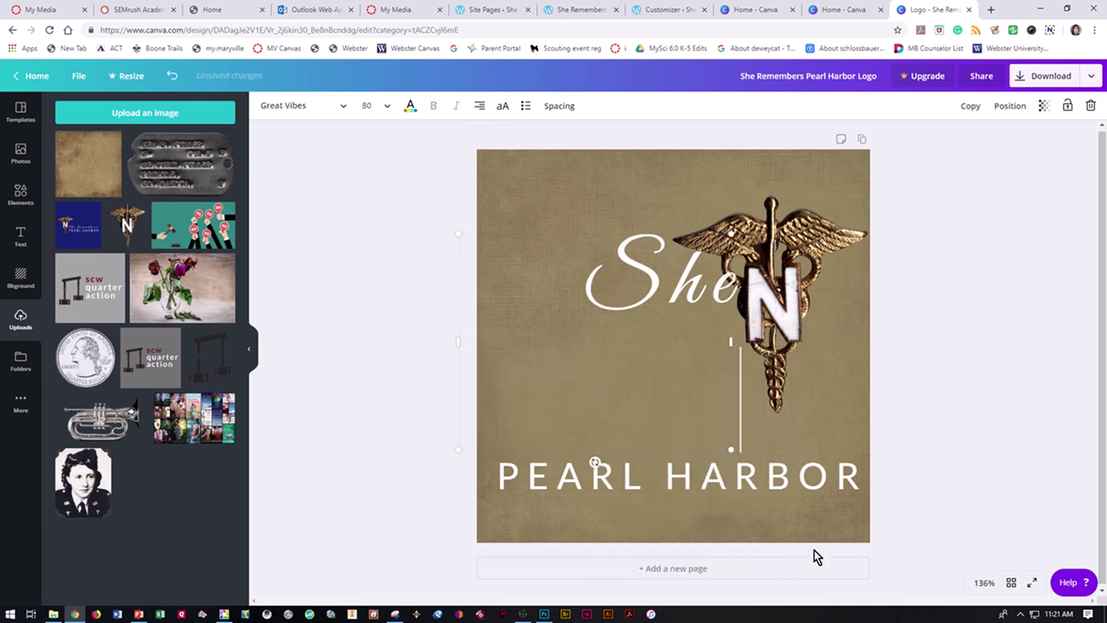
key("BackSpace")
key("Left")
key("Left")
key("Left")
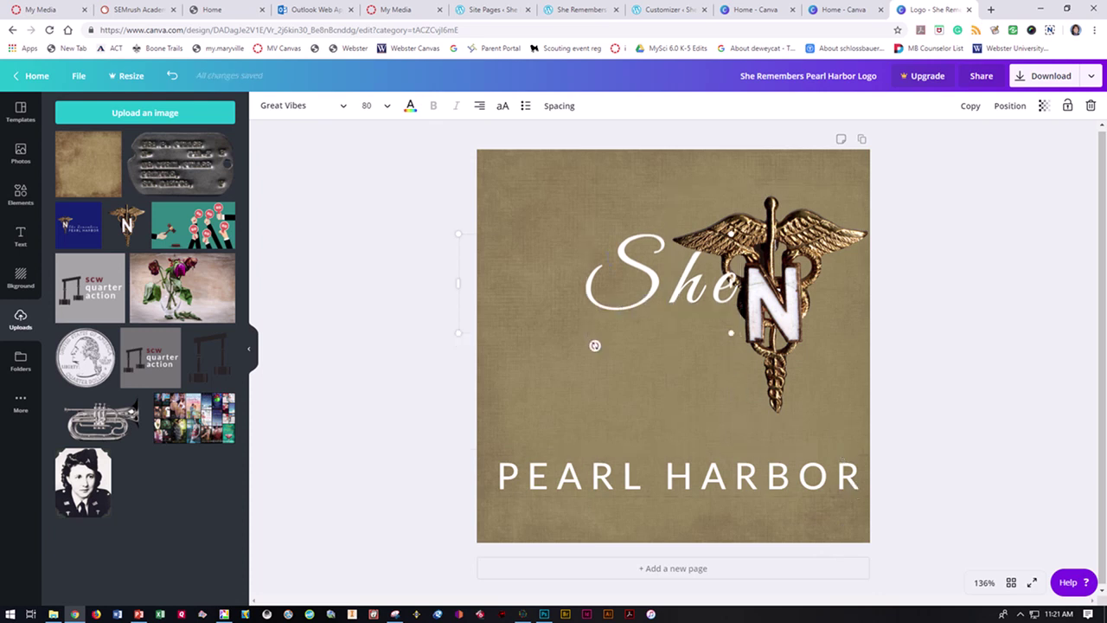
left_click_drag(605, 229, 526, 263)
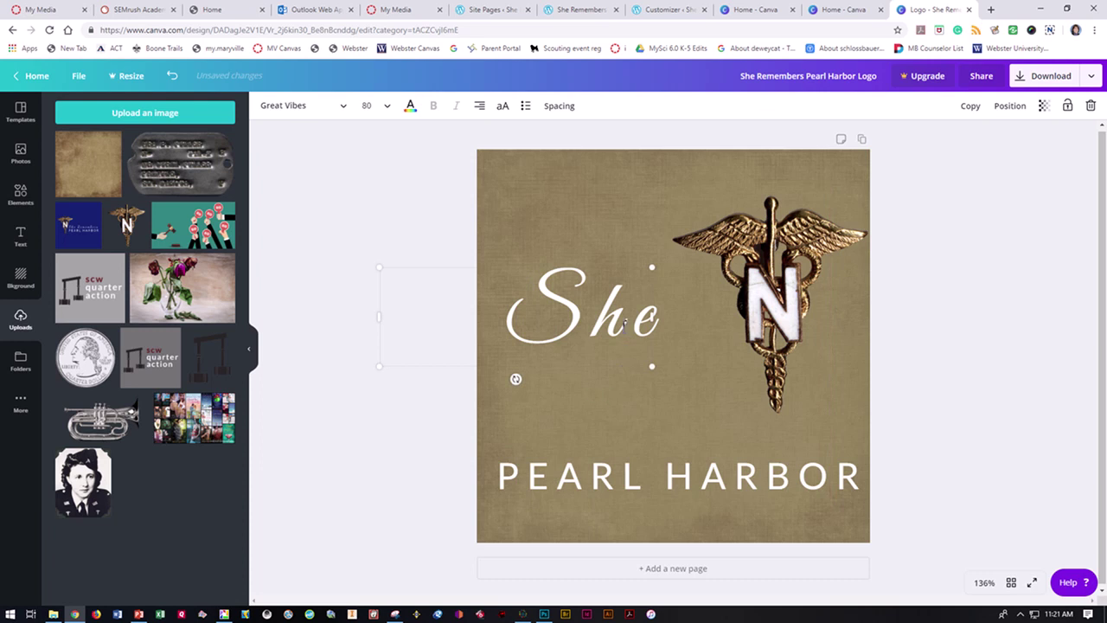
- Tighten She's letter spacing to 46 and shift it left of the caduceus pin
left_click(597, 322)
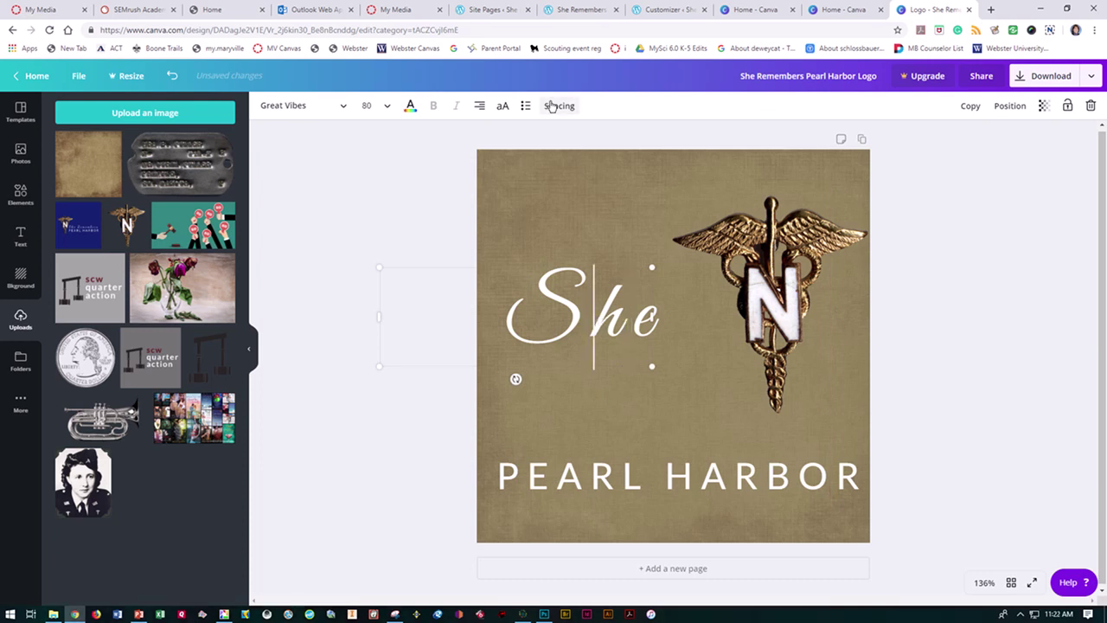
left_click(552, 106)
mouse_move(631, 140)
left_mouse_down()
mouse_move(615, 141)
mouse_move(623, 144)
left_mouse_up()
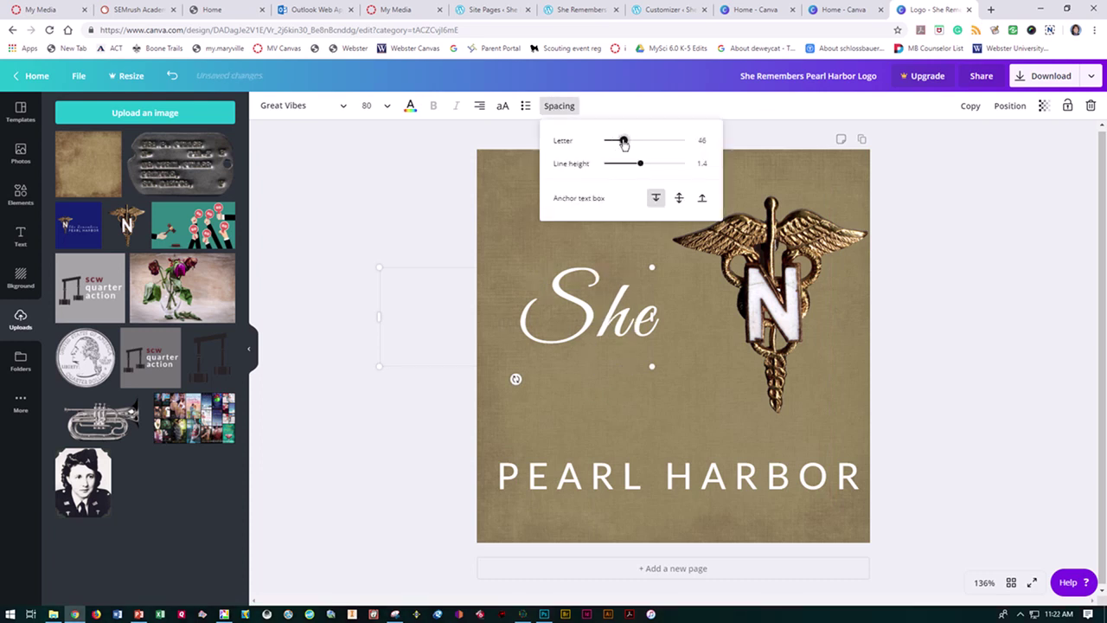
left_click(718, 378)
left_click(578, 361)
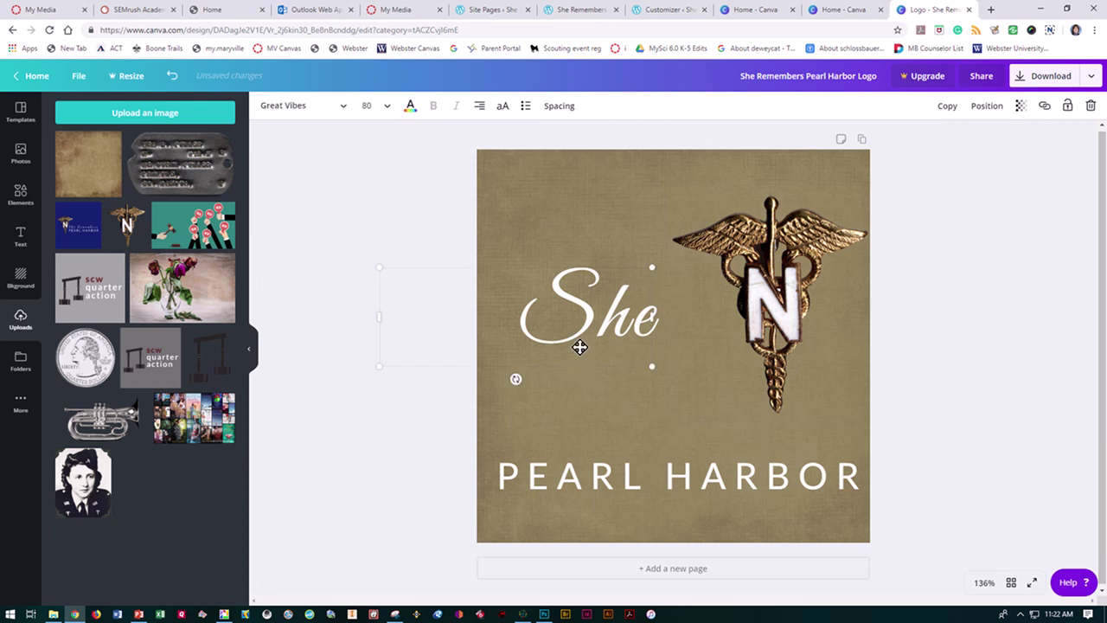
left_click_drag(571, 326, 545, 326)
left_click(480, 407)
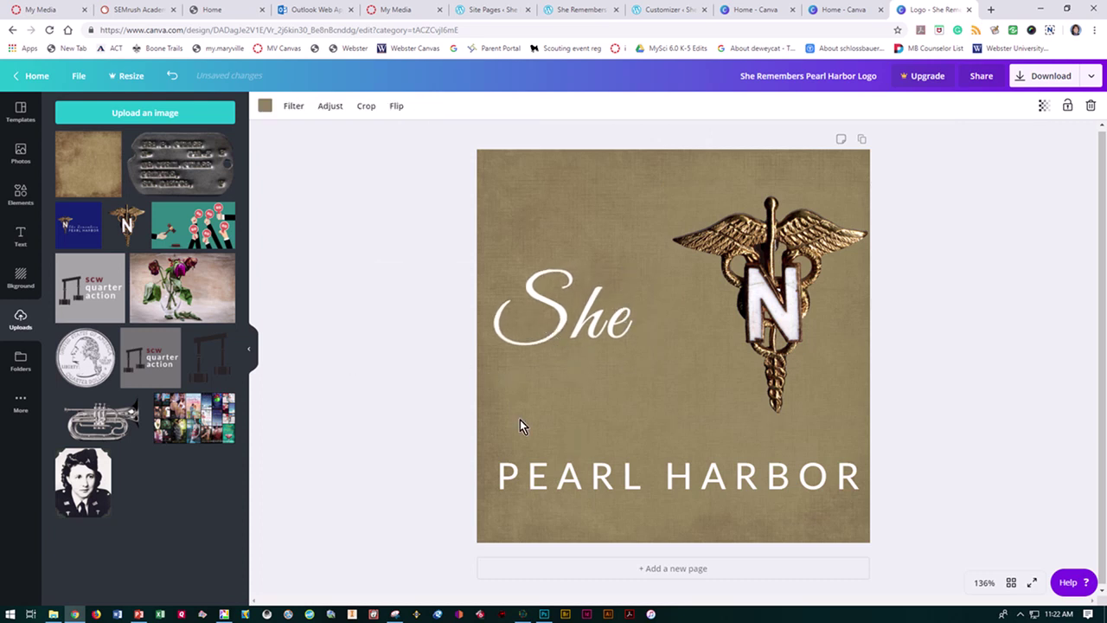
- Add a new heading text box and type 'Remembers' in it
left_click(20, 236)
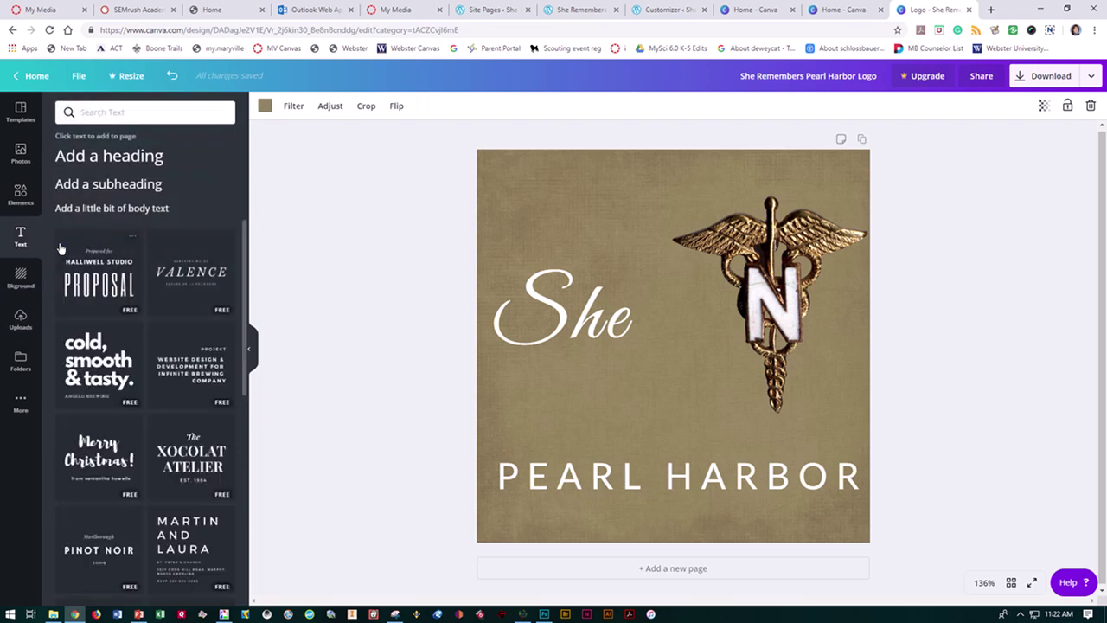
left_click(152, 157)
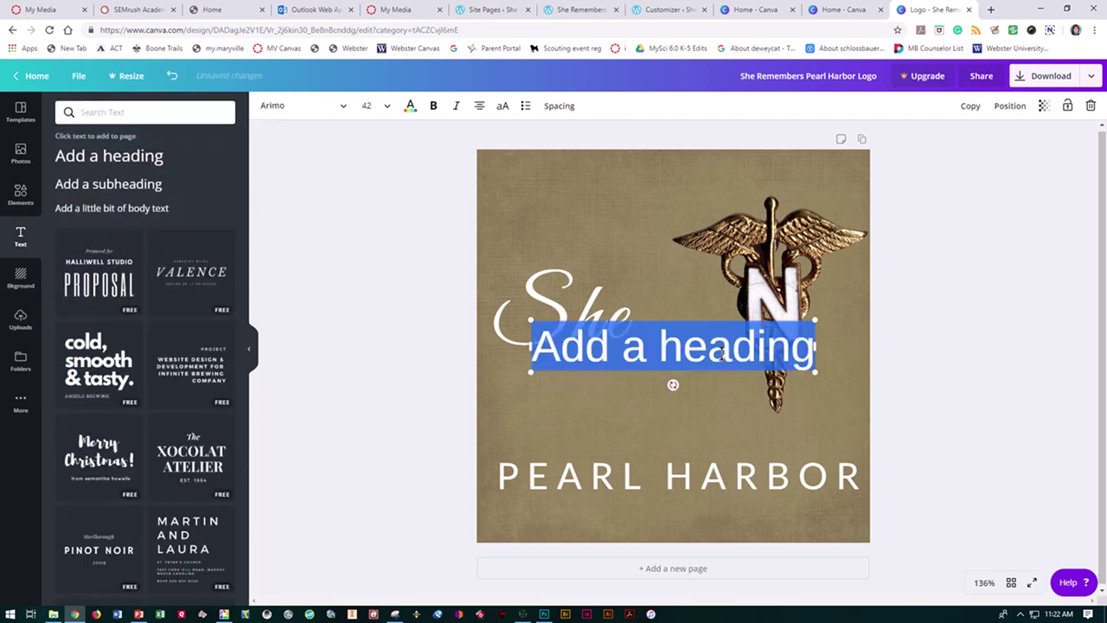
double_click(711, 351)
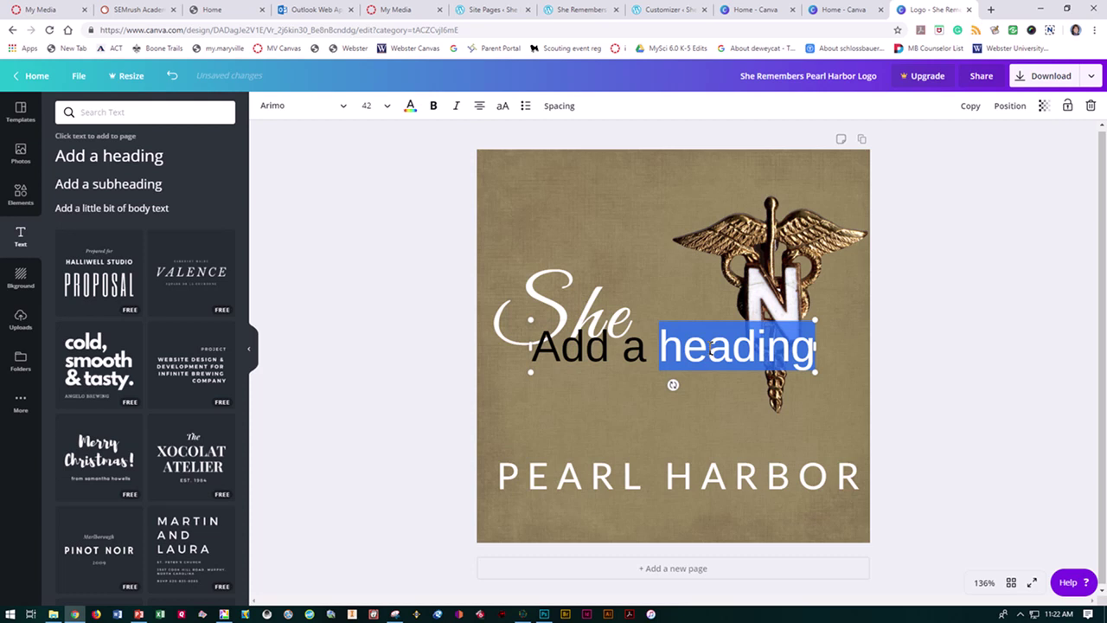
key("ctrl+a")
type("re")
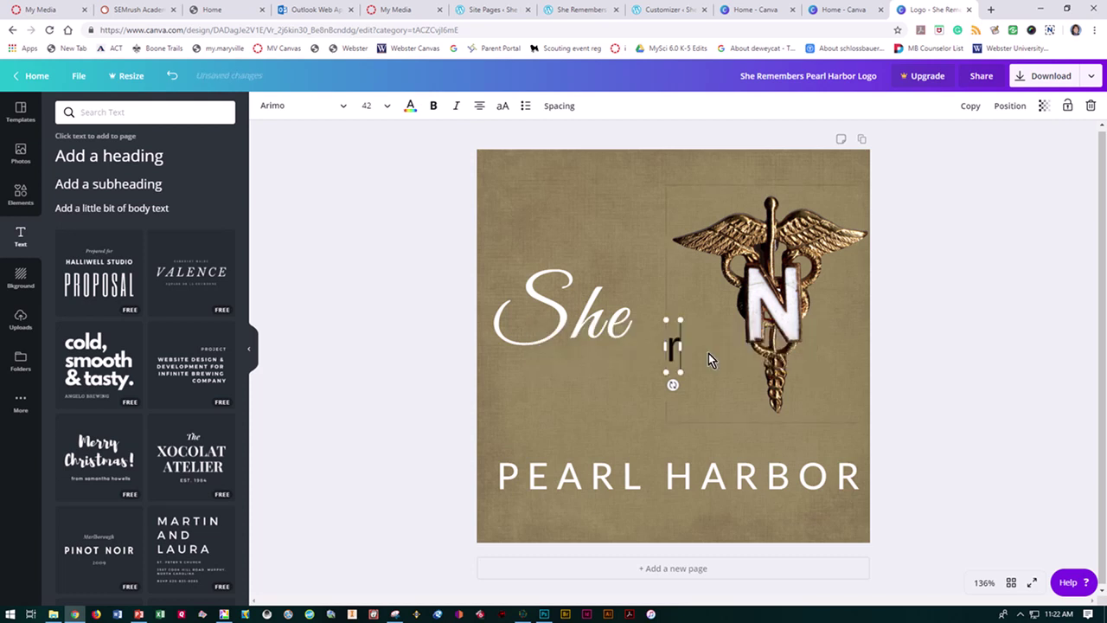
key("BackSpace")
key("BackSpace")
type("RE")
key("BackSpace")
type("emembers")
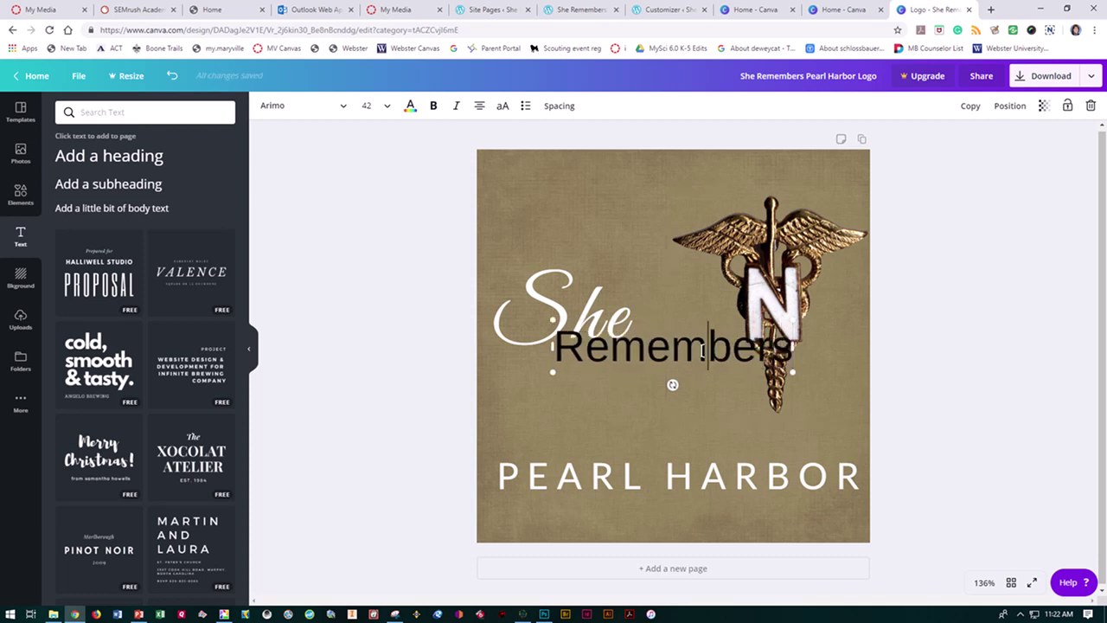
- Move the Remembers text beneath She and select its wording
double_click(702, 348)
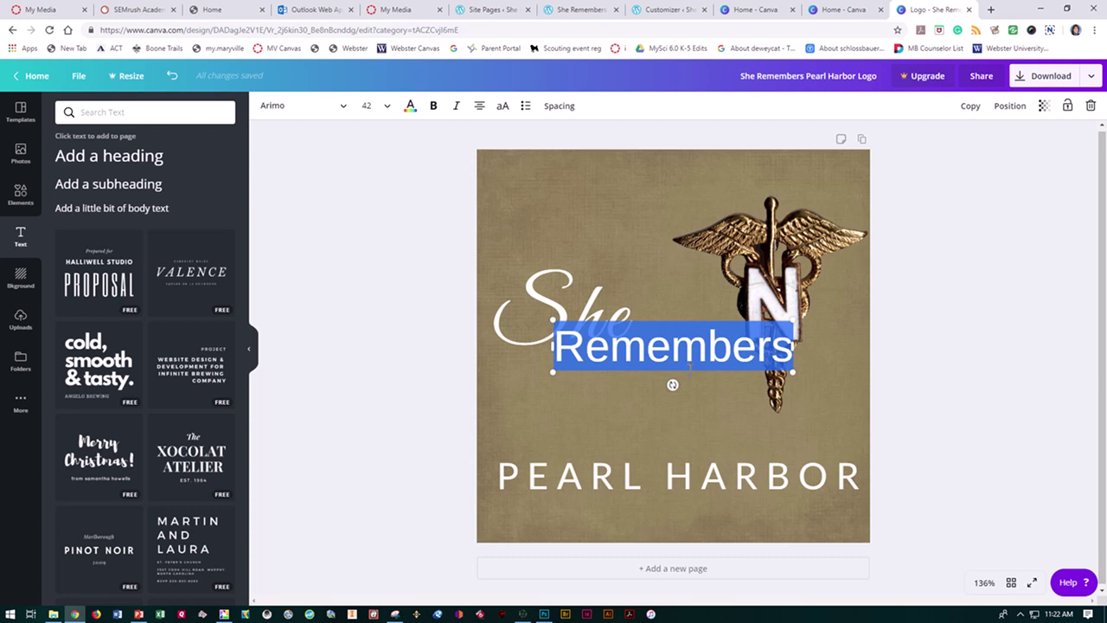
left_click(708, 348)
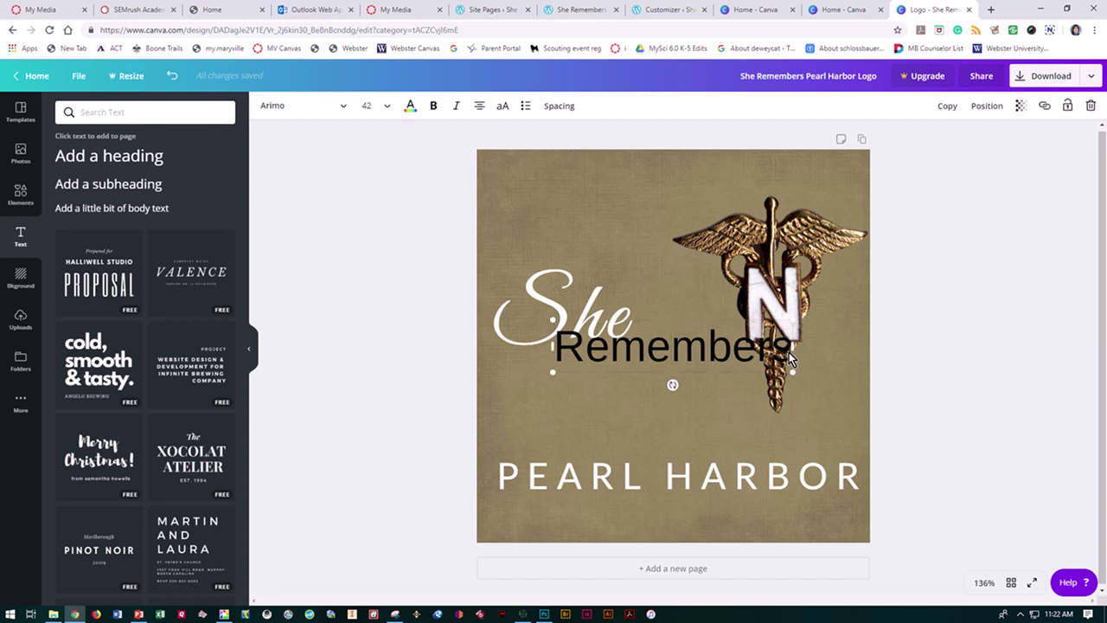
left_click_drag(675, 345, 619, 381)
double_click(619, 381)
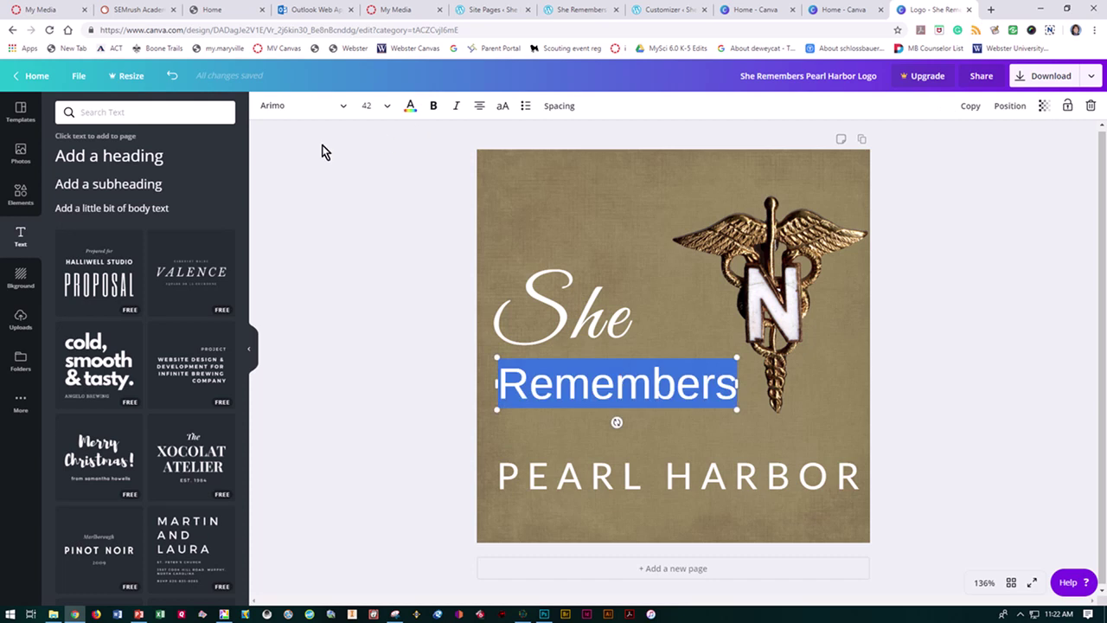
- Give 'Remembers' the Great Vibes script font and the custom dark navy colour #000033
left_click(342, 105)
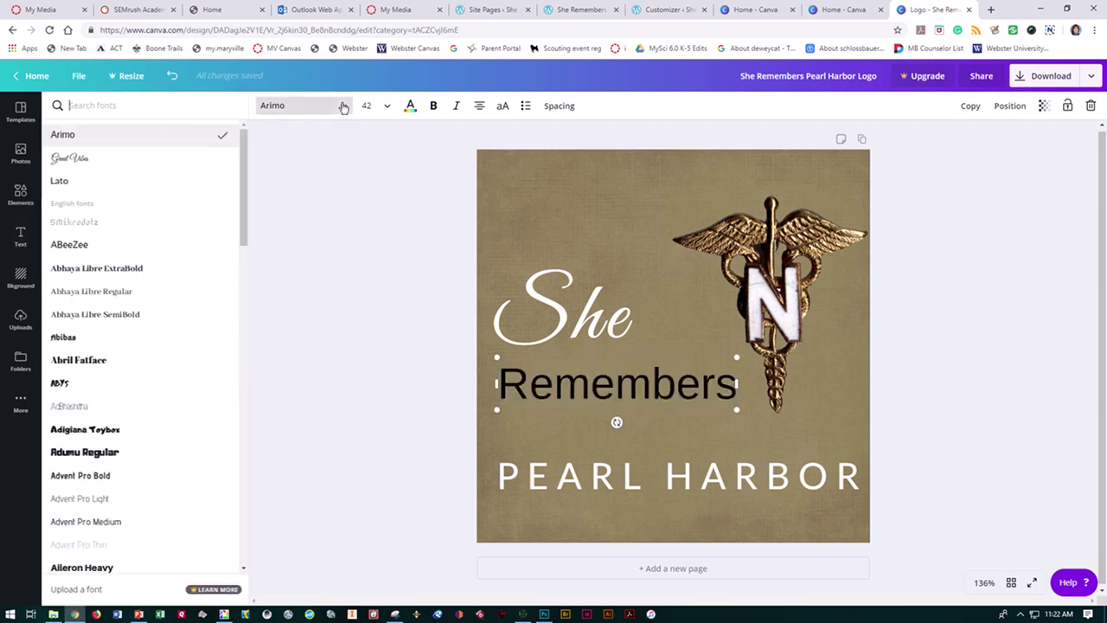
left_click(77, 160)
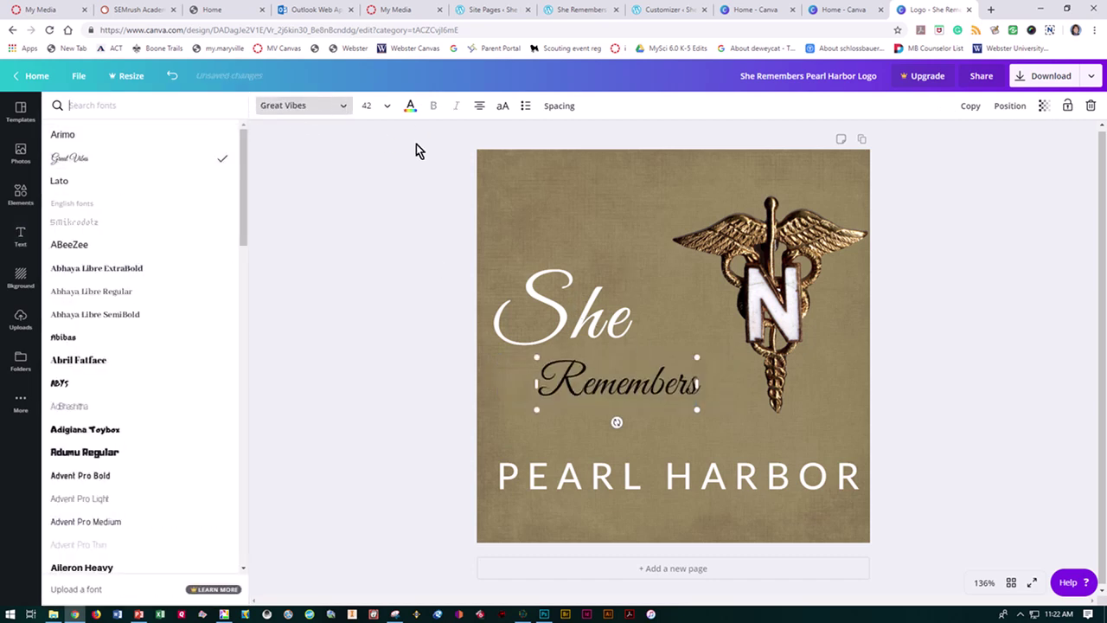
left_click(410, 106)
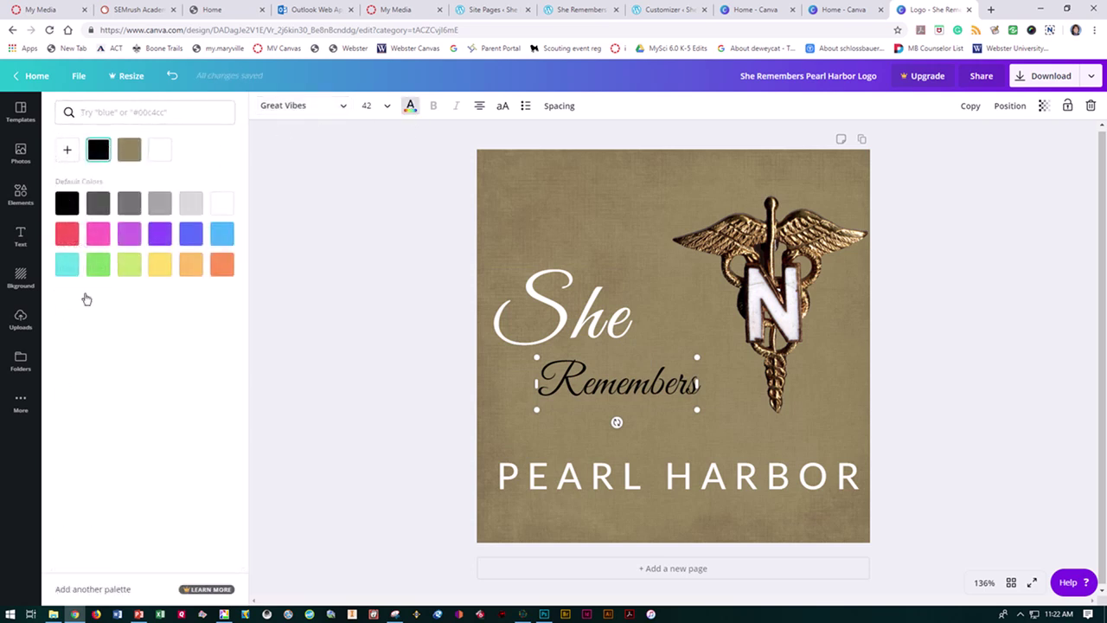
left_click(68, 152)
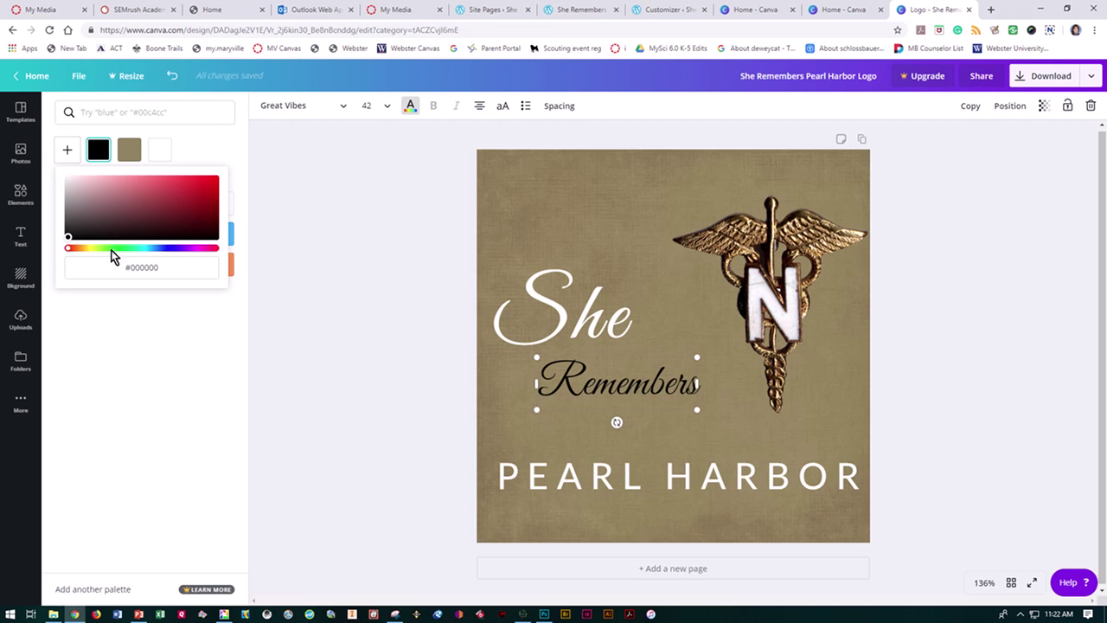
left_click(167, 265)
left_click_drag(166, 265, 108, 265)
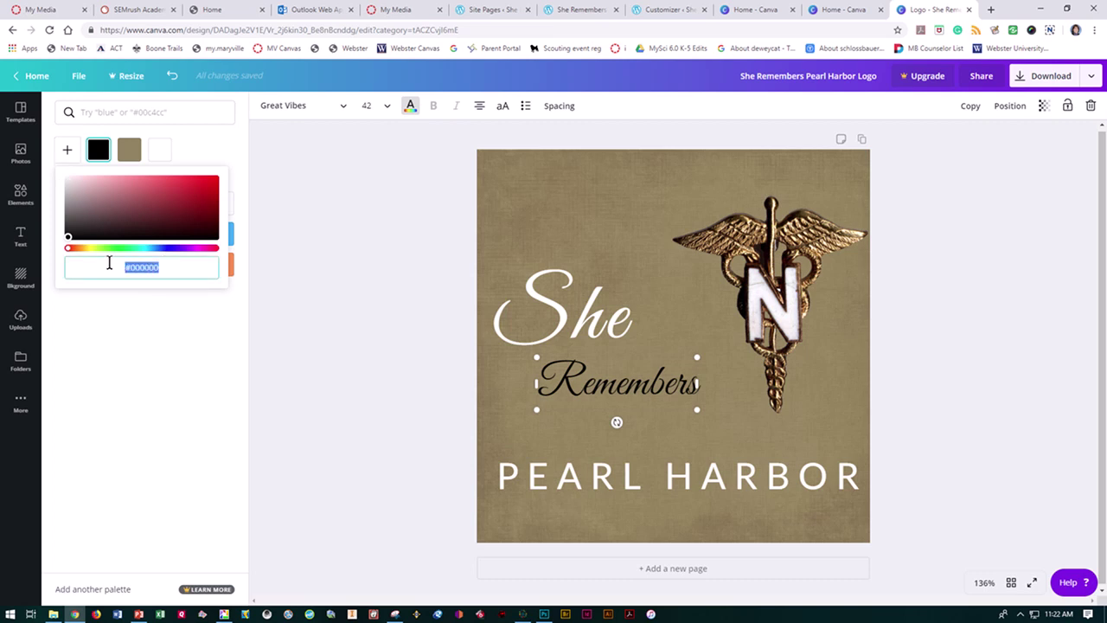
type("#000033")
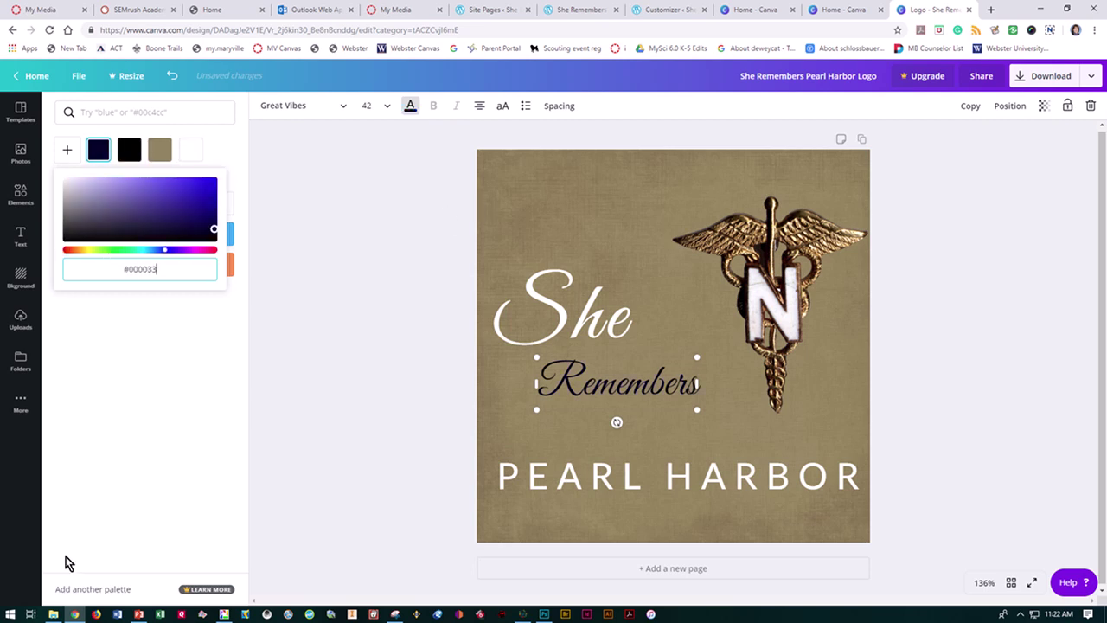
left_click(389, 381)
- Colour 'She' with the same dark navy swatch
left_click(567, 338)
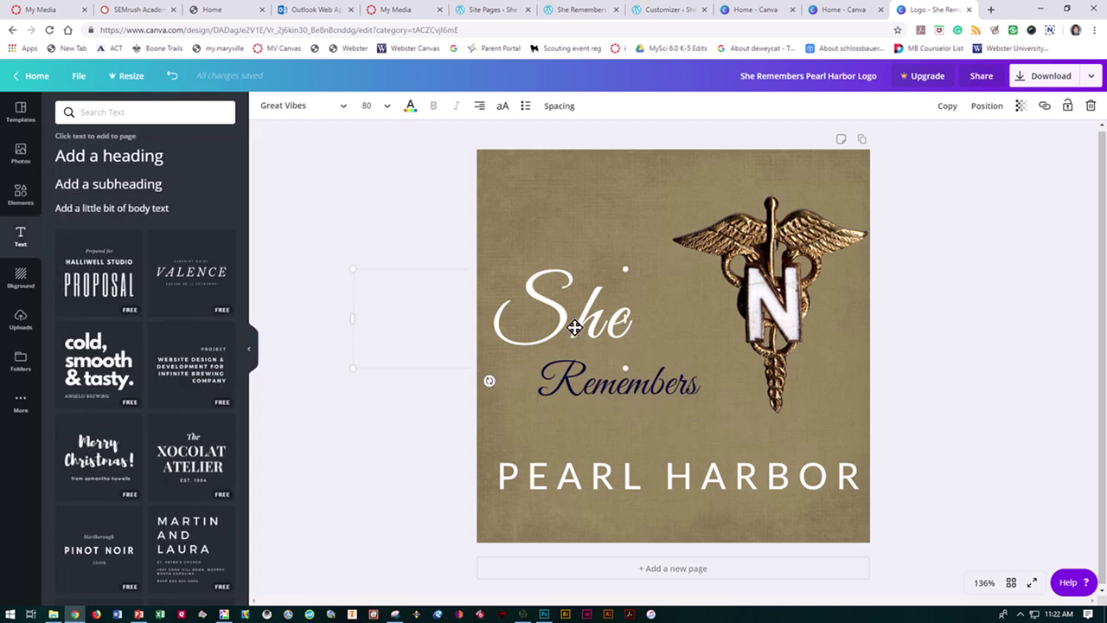
left_click(410, 105)
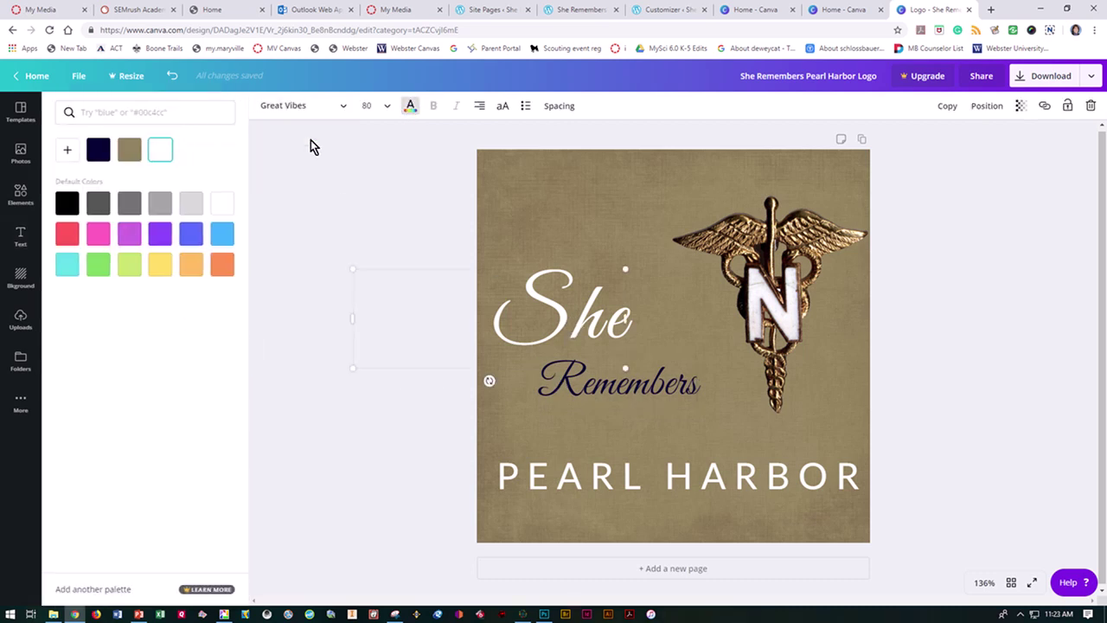
left_click(97, 149)
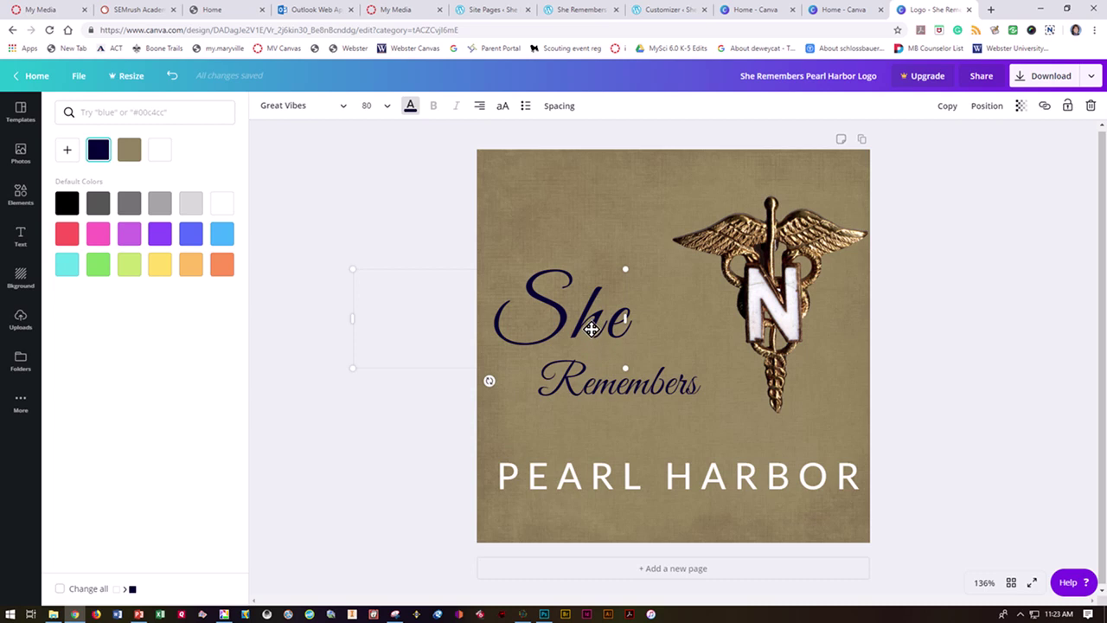
- Enlarge 'Remembers' to about size 73 and move it up under 'She'
left_click_drag(593, 325, 593, 337)
left_click_drag(599, 388, 607, 382)
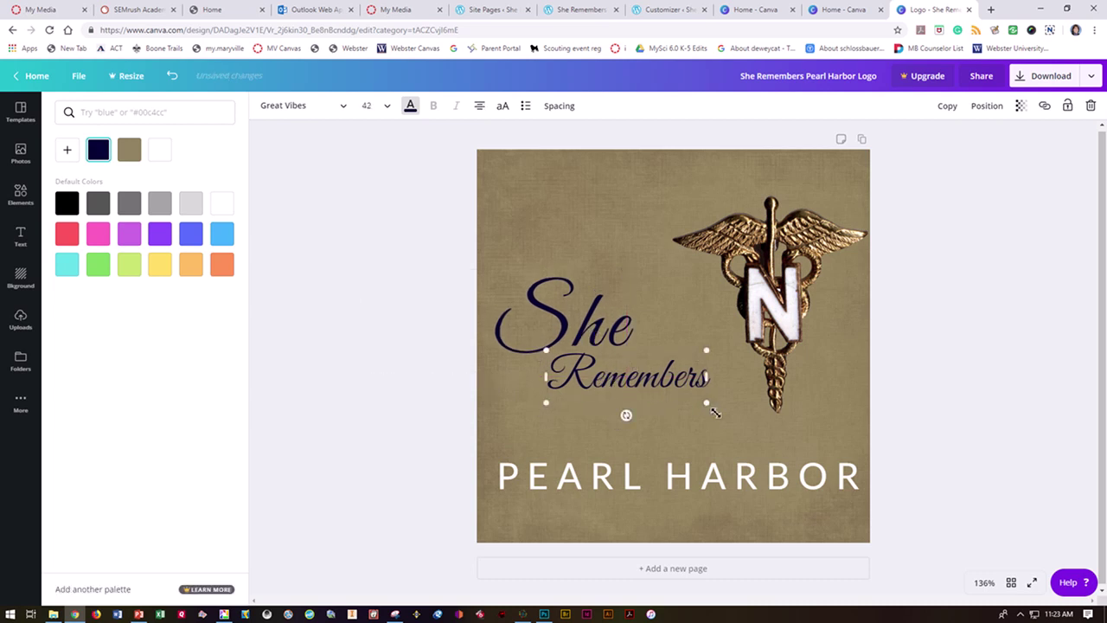
left_click_drag(726, 423, 843, 497)
left_click_drag(696, 391, 670, 391)
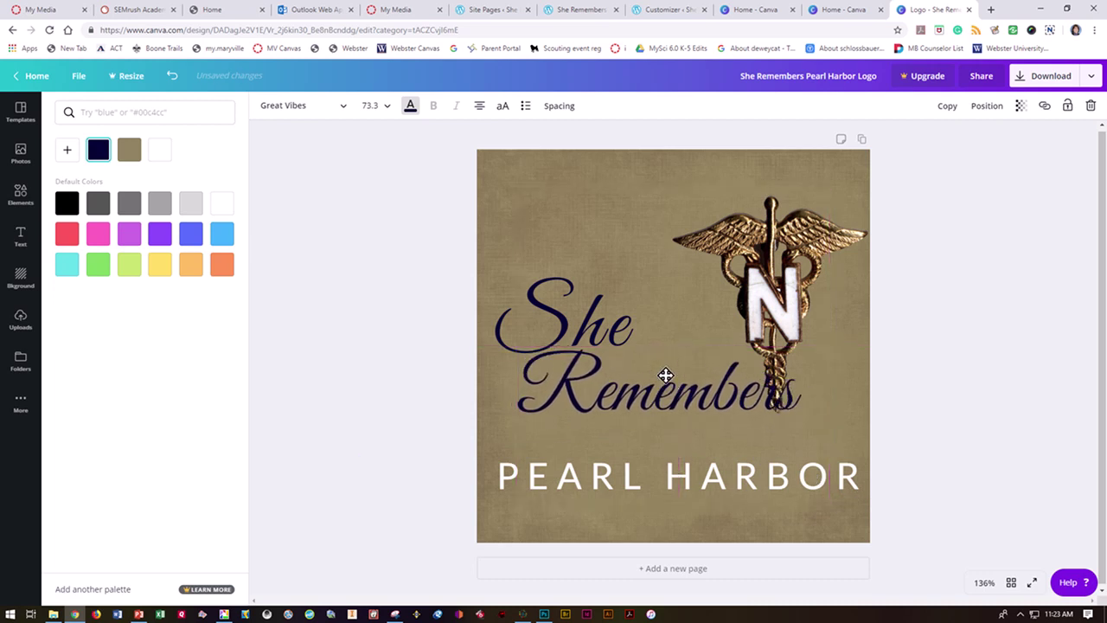
- Reposition 'She', 'Remembers' and the caduceus pin so they sit closer together
left_click_drag(651, 334, 713, 326)
left_click_drag(787, 278, 813, 249)
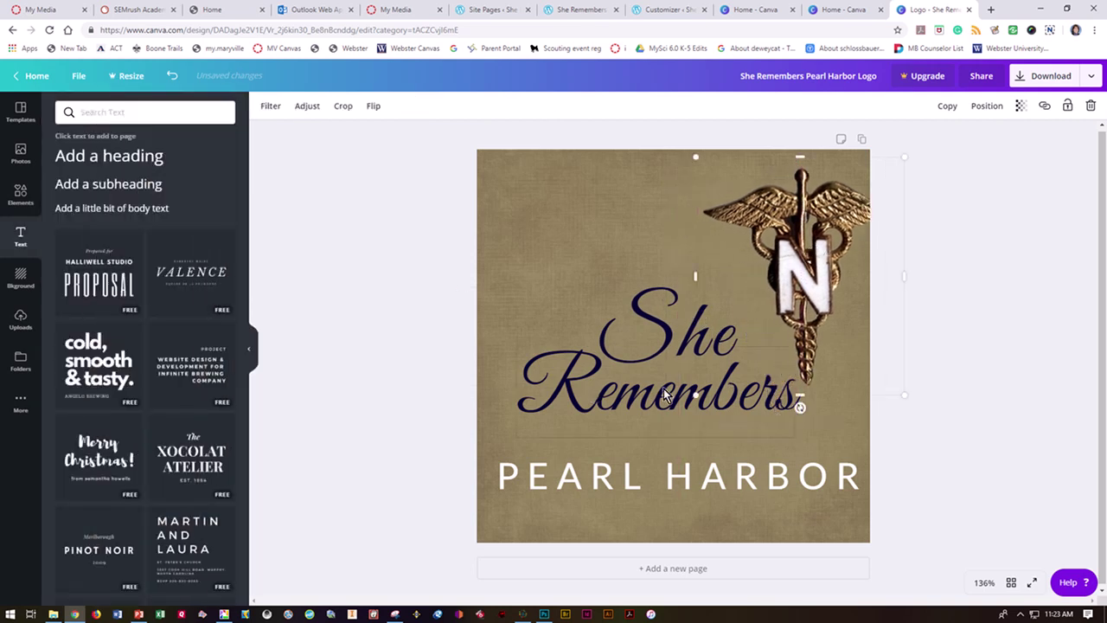
left_click_drag(663, 389, 633, 413)
left_click_drag(650, 346, 540, 343)
left_click_drag(785, 279, 734, 285)
left_click_drag(605, 329, 684, 335)
left_click_drag(681, 429, 680, 421)
- Raise PEARL HARBOR toward 'Remembers' and shift the caduceus pin up and right
left_click(683, 489)
left_click_drag(761, 480, 778, 453)
left_click(922, 562)
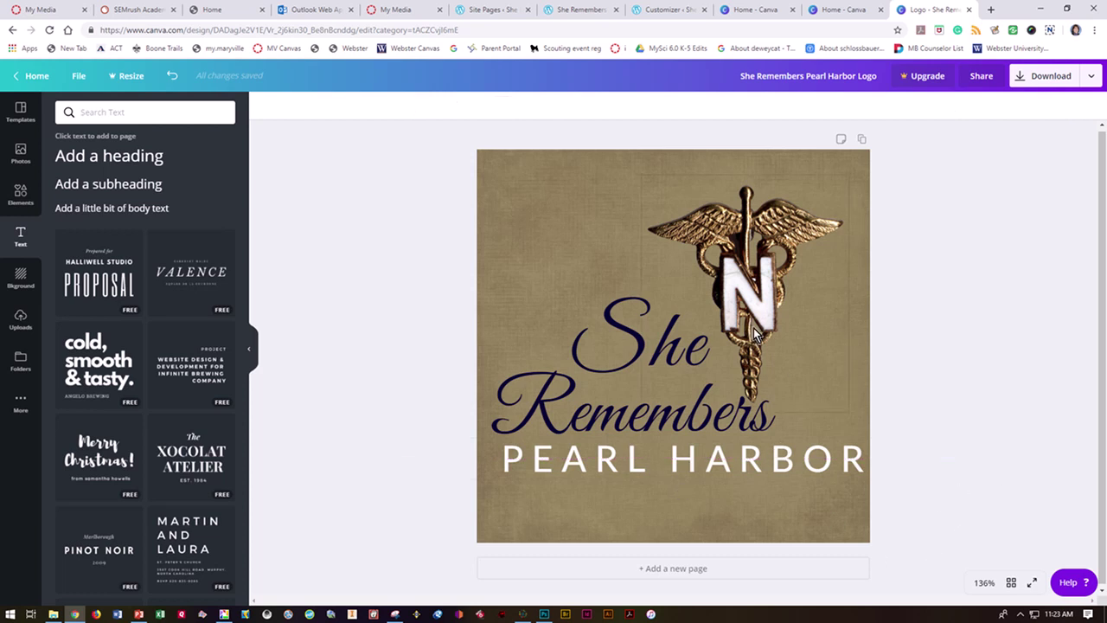
left_click_drag(753, 331, 767, 297)
- Start downloading the logo as a PNG
left_click(897, 366)
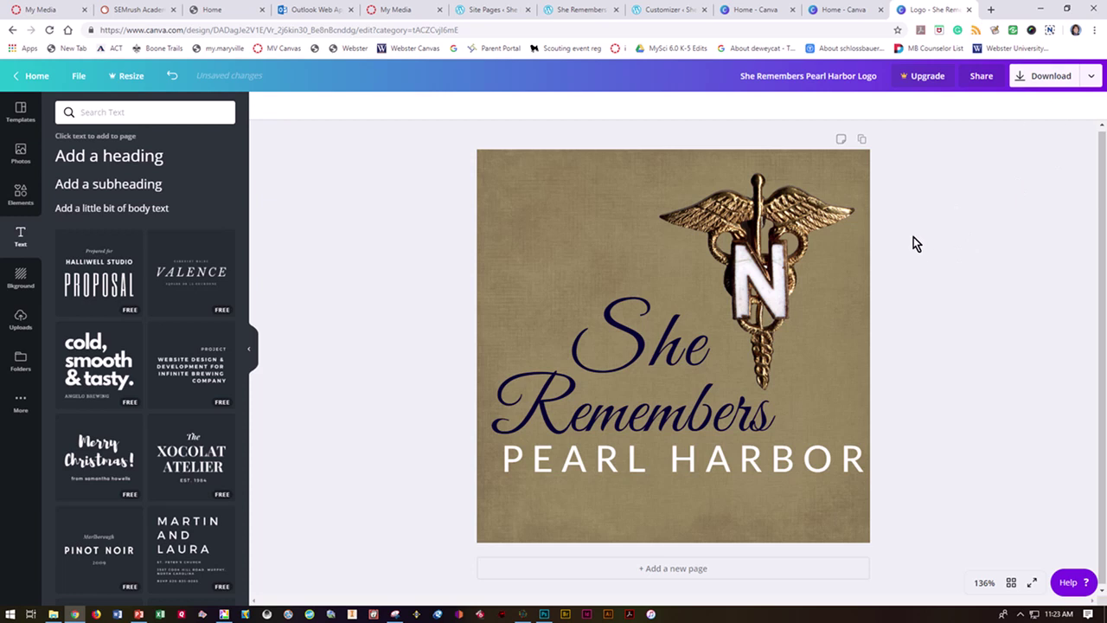
left_click(749, 463)
left_click(1051, 77)
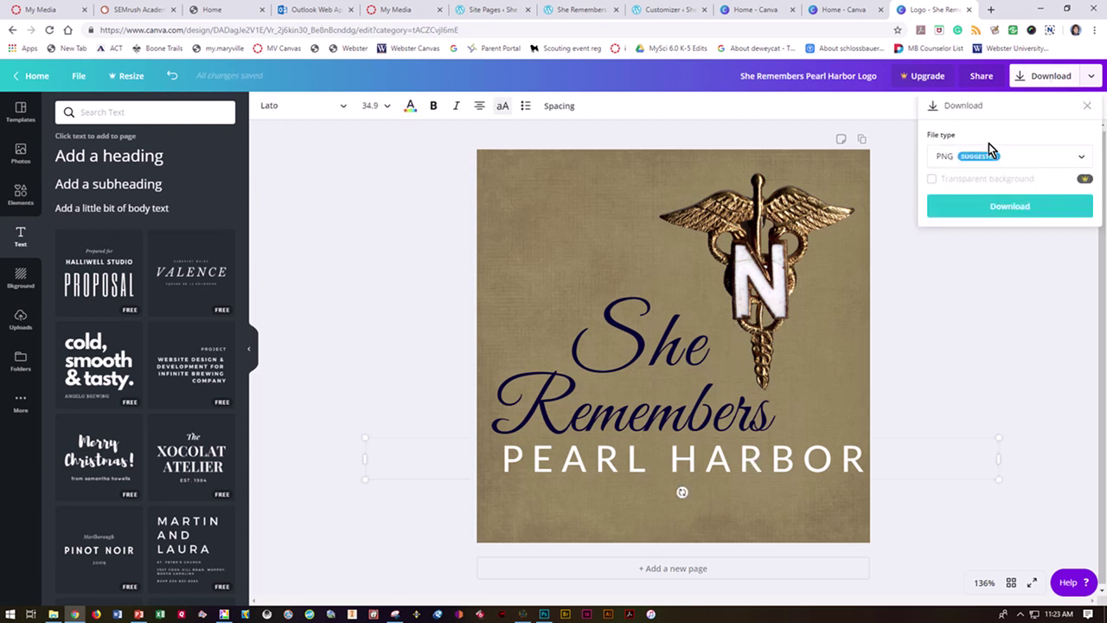
left_click(988, 212)
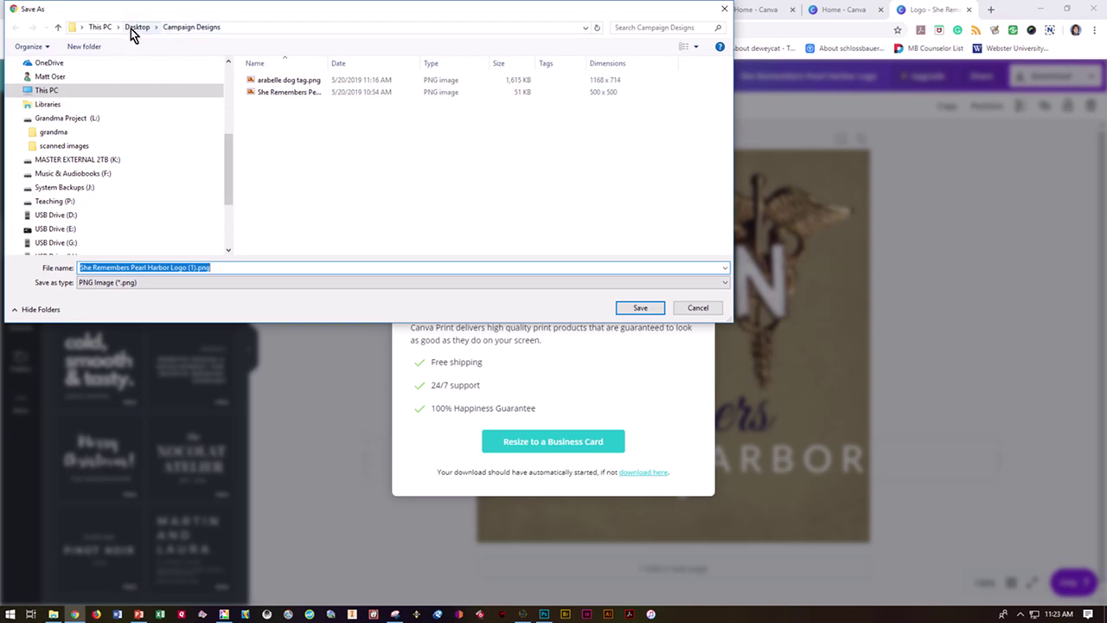
- Point the Save As dialog to Desktop > Campaign Designs
left_click(130, 29)
left_click(273, 95)
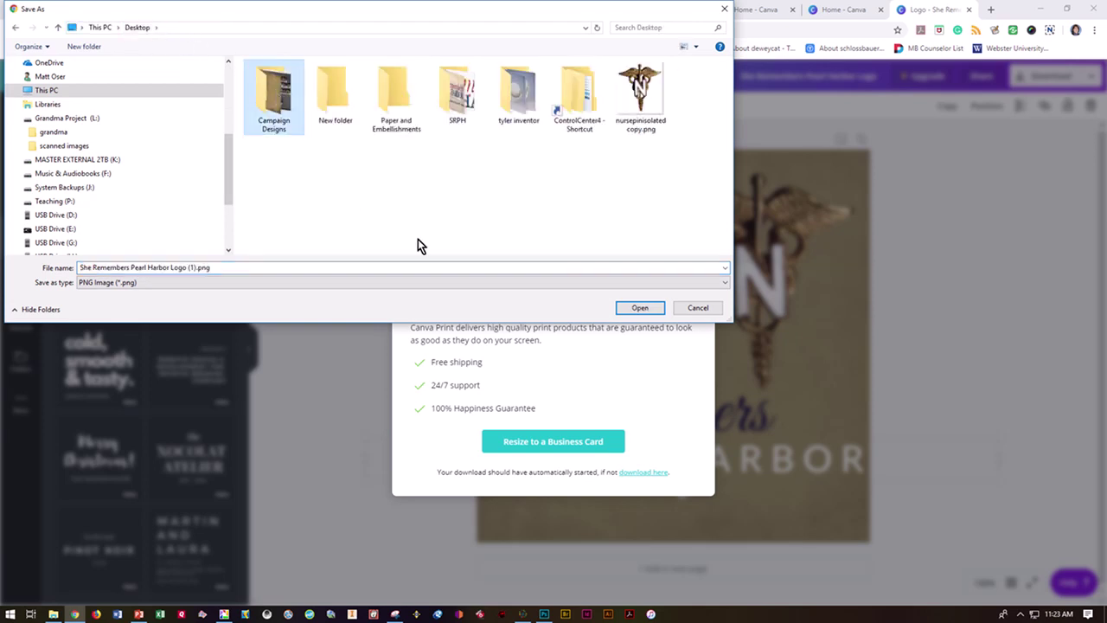
left_click(640, 308)
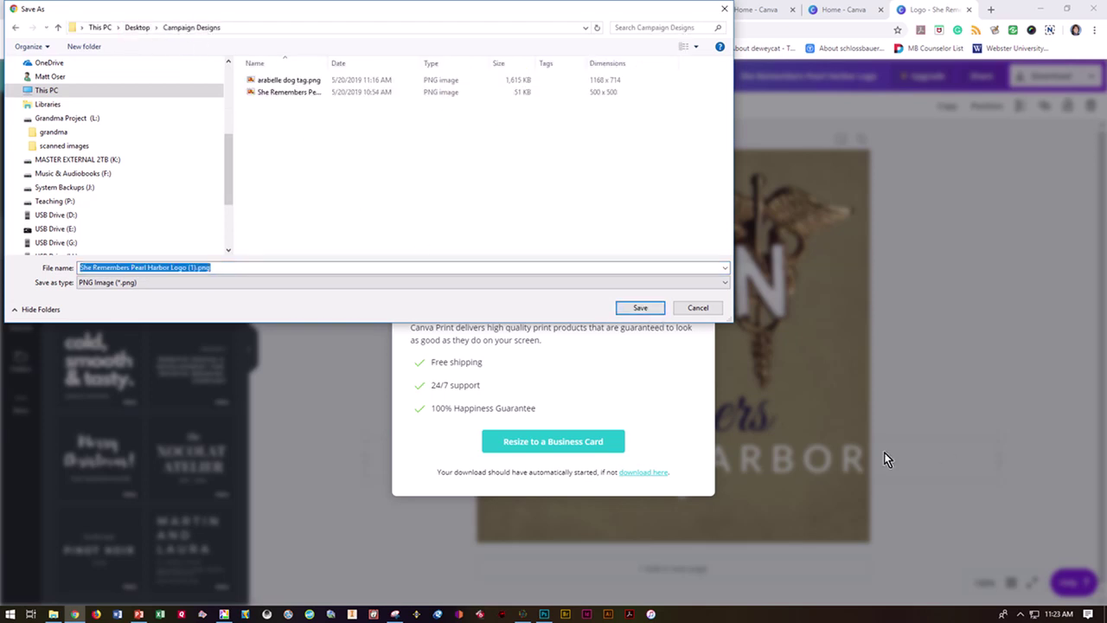
- Save 'She Remembers Pearl Harbor Logo (1).png' in Campaign Designs and dismiss the business-card promo
left_click(640, 308)
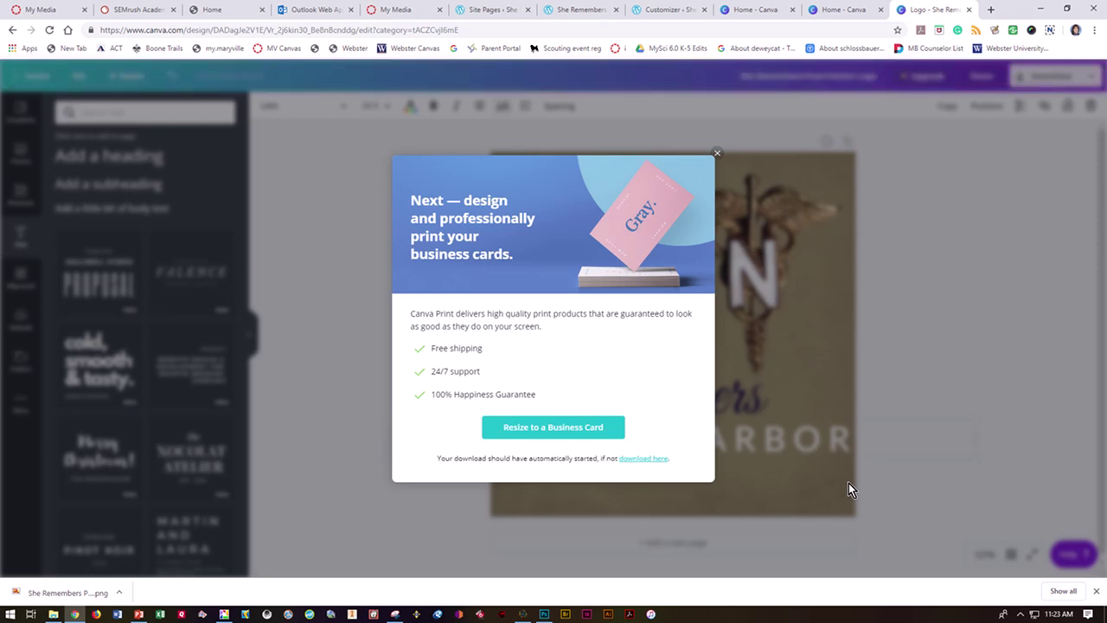
left_click(718, 153)
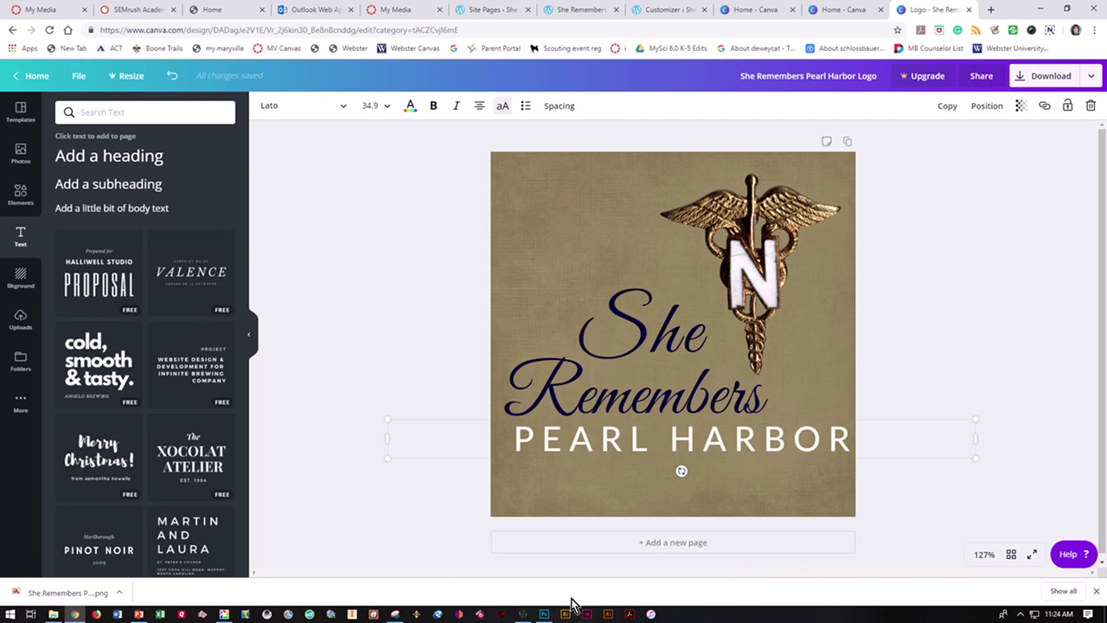
mouse_move(523, 614)
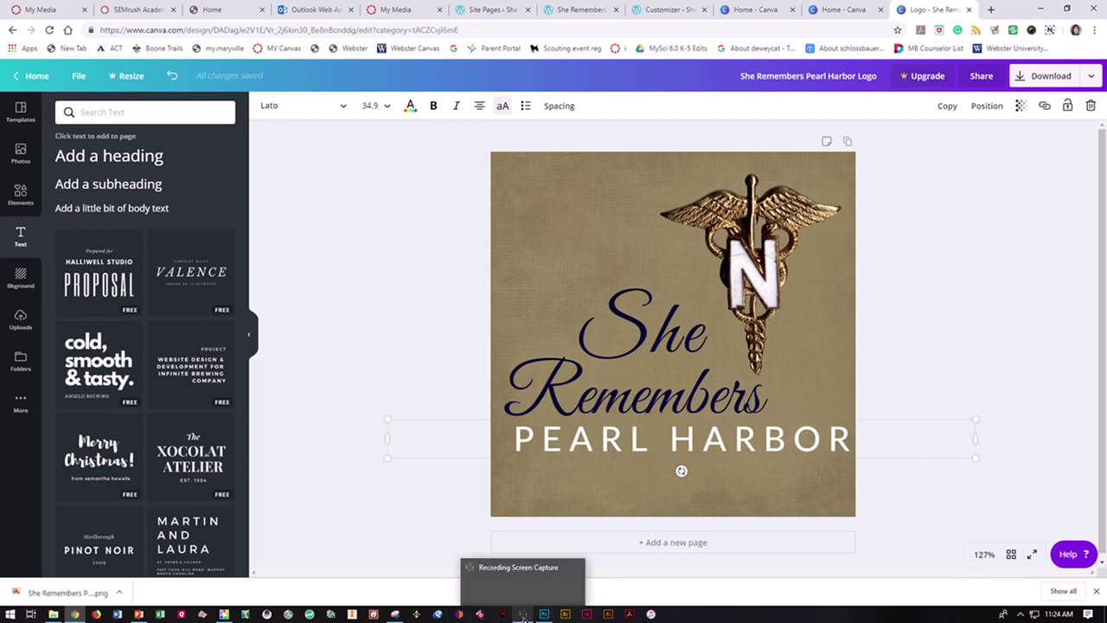